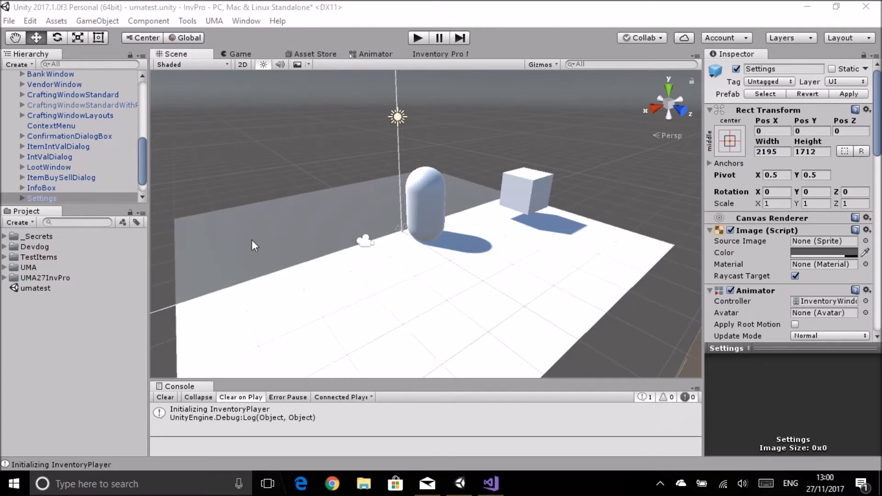
# Review the available Inventory Pro integrations, including the UMA 2 entry, and close the list
pyautogui.click(186, 22)
pyautogui.moveTo(184, 37)
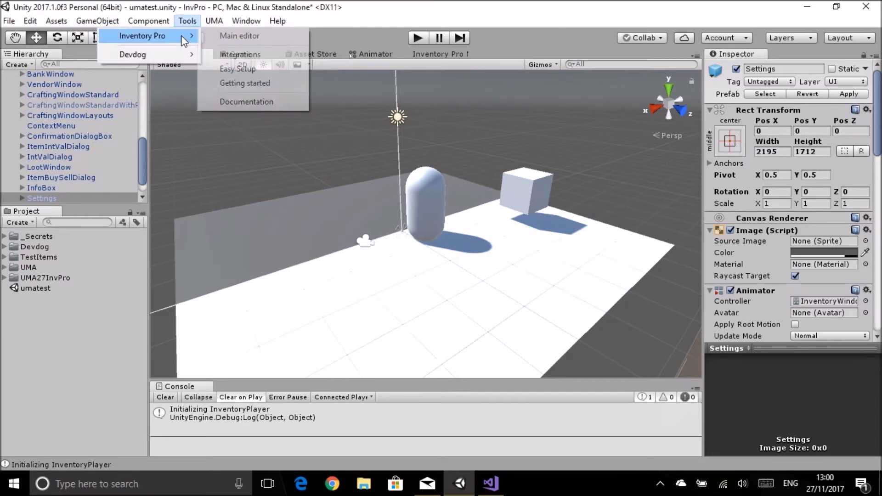
pyautogui.click(251, 54)
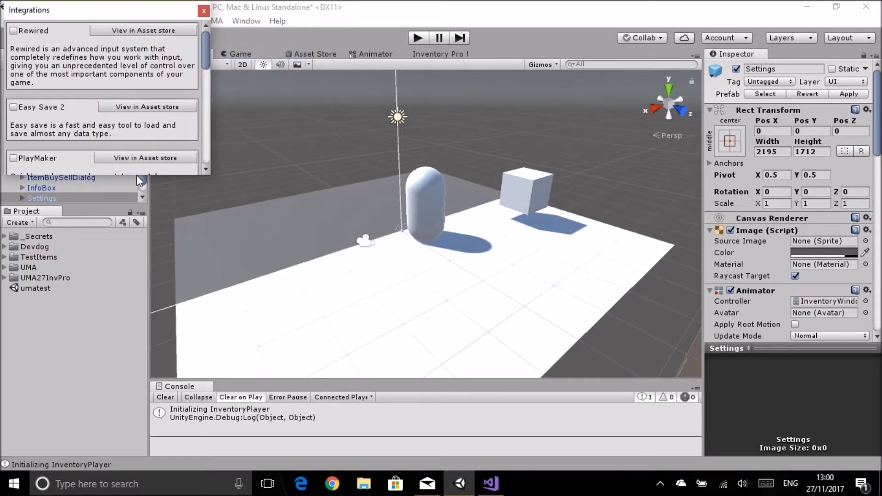
pyautogui.moveTo(138, 175); pyautogui.dragTo(120, 400)
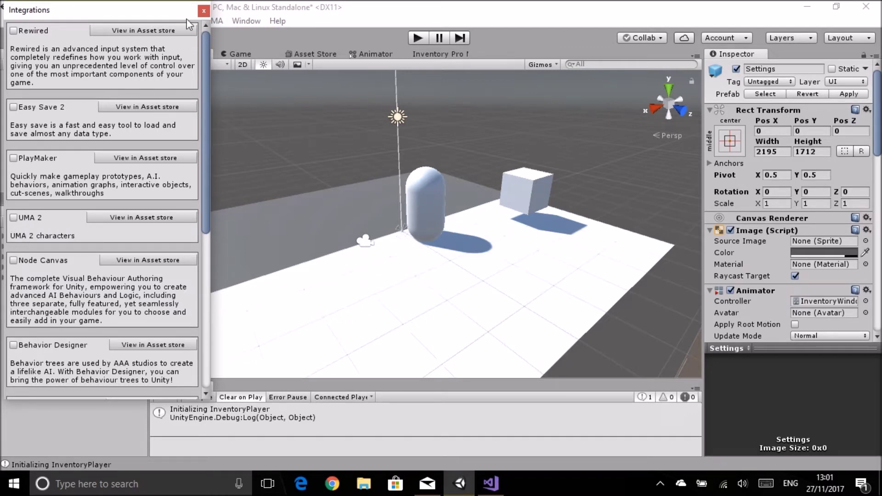
pyautogui.click(204, 11)
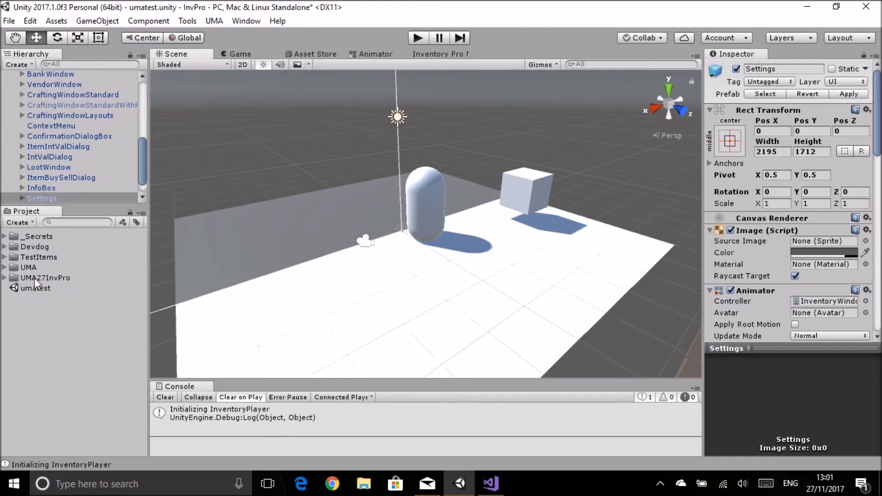
# Examine the scripts inside the UMA27InvPro folder's Items subfolder, and collapse the folder again
pyautogui.click(4, 277)
pyautogui.click(13, 288)
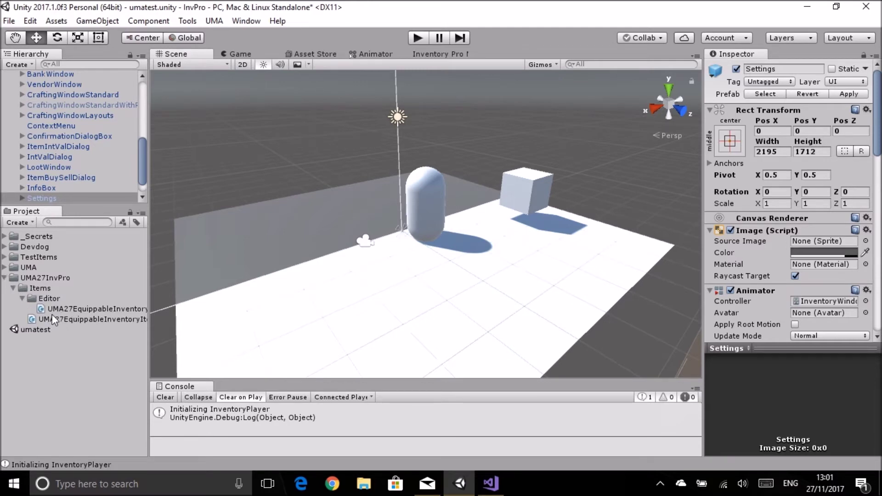
pyautogui.click(4, 277)
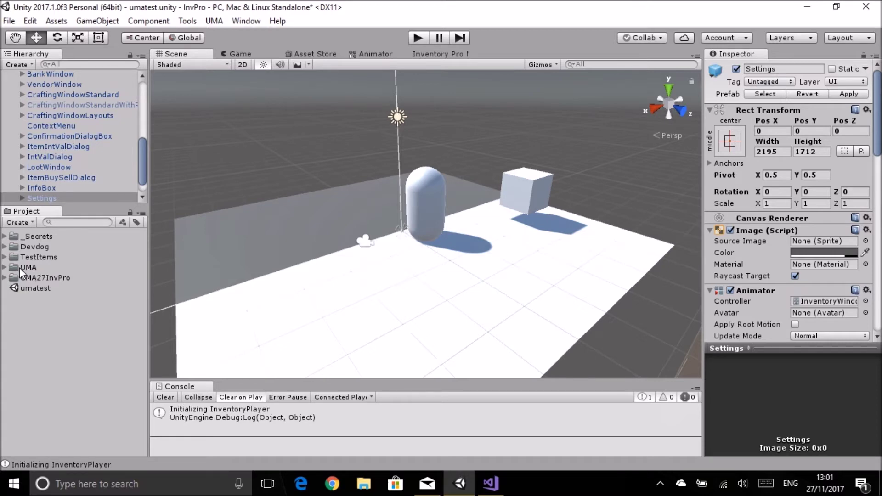
# Play-test the scene by picking up the cube item and viewing the inventory and character windows, and stop the test
pyautogui.click(417, 42)
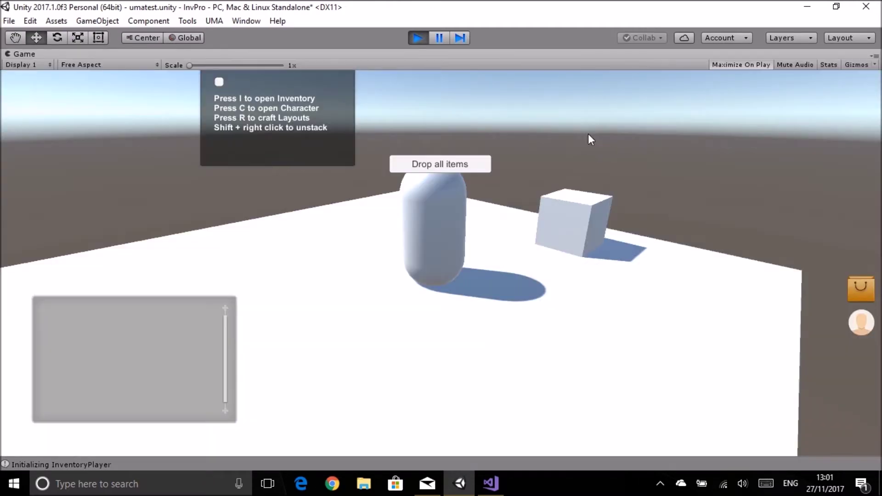
pyautogui.click(573, 213)
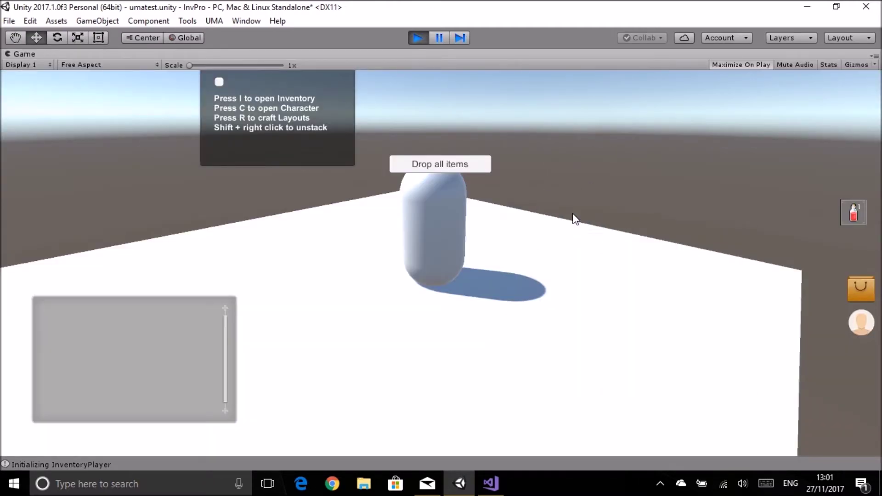
pyautogui.click(862, 290)
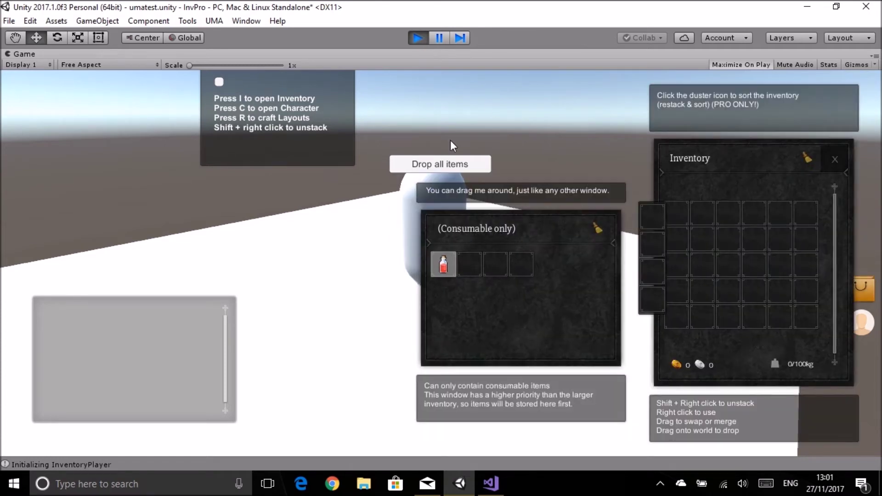
pyautogui.click(862, 323)
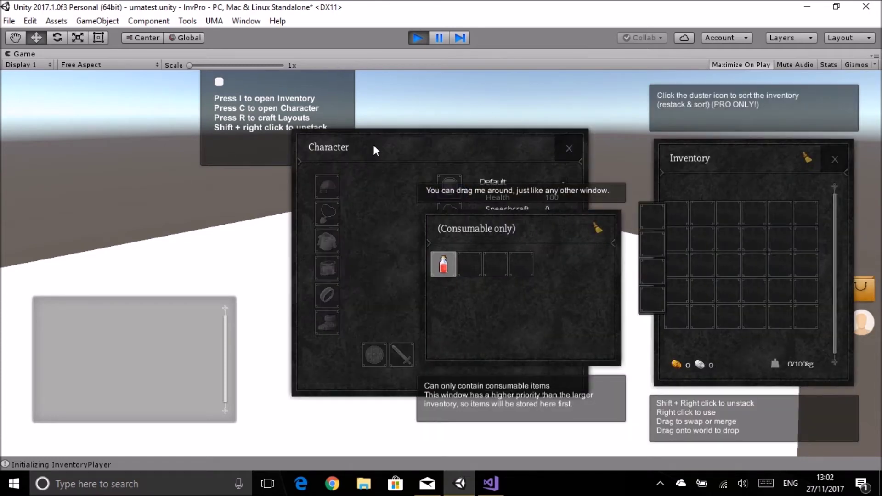
pyautogui.moveTo(373, 142); pyautogui.dragTo(98, 131)
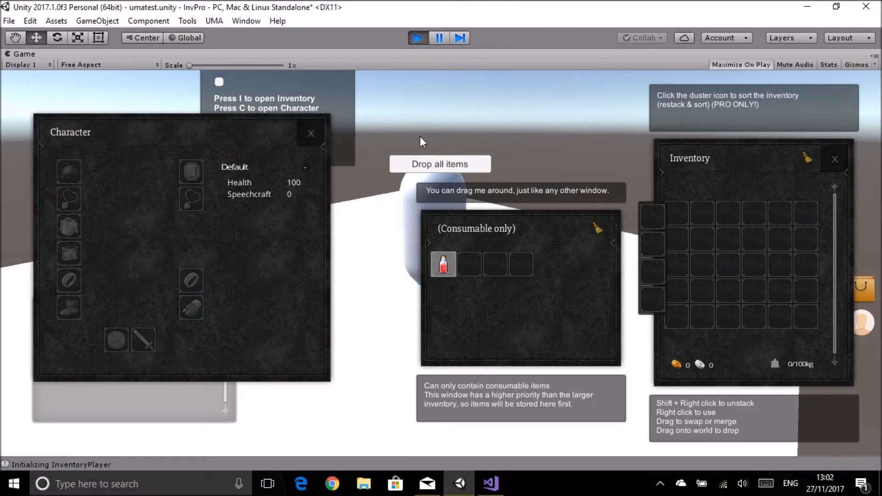
pyautogui.click(419, 37)
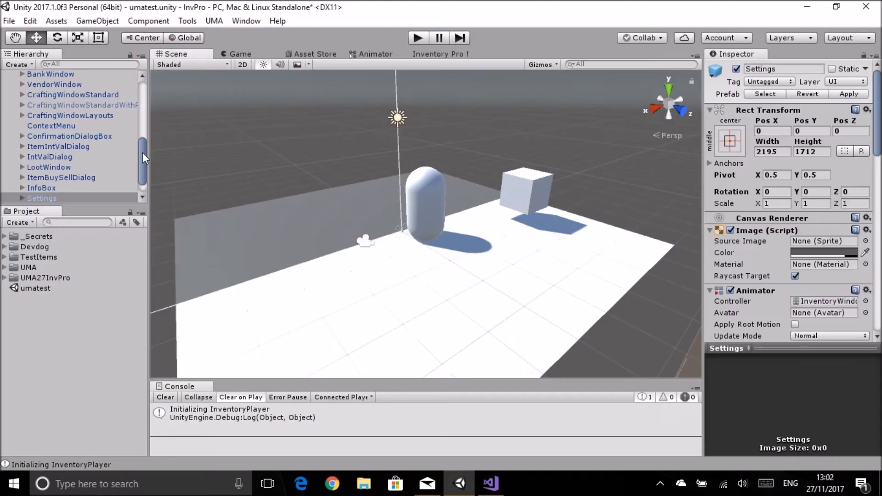
# Collapse the Canvas in the hierarchy, enlarge the hierarchy area and delete the Capsule player object from the scene
pyautogui.moveTo(142, 157); pyautogui.dragTo(139, 94)
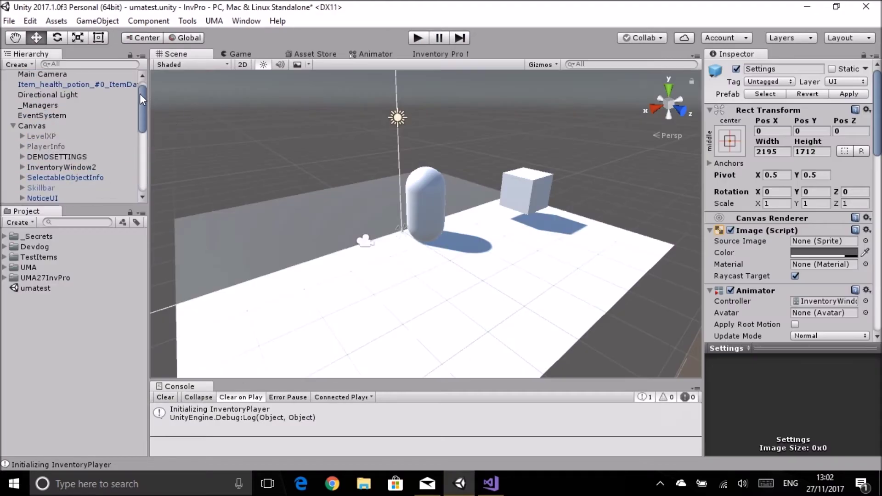
pyautogui.click(12, 138)
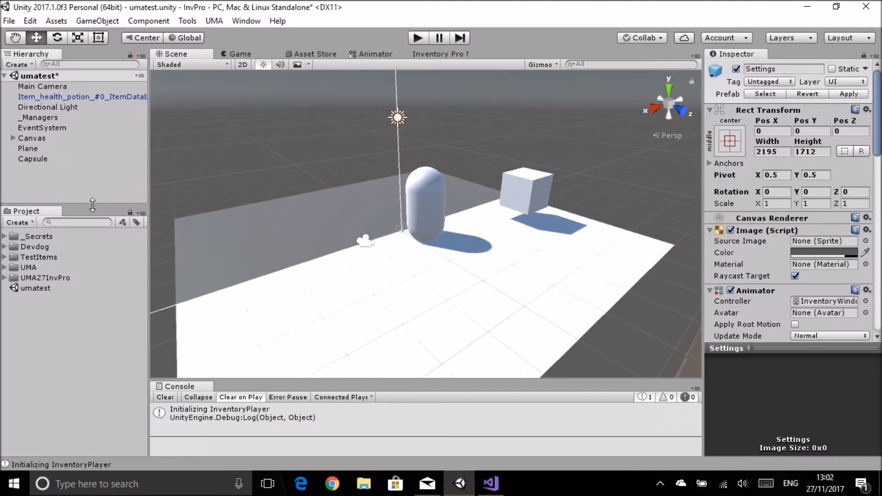
pyautogui.moveTo(92, 205); pyautogui.dragTo(93, 284)
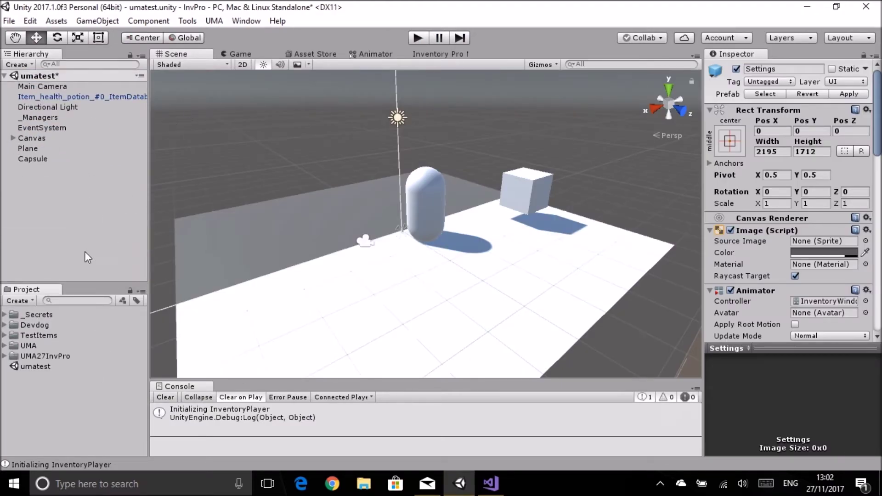
pyautogui.click(37, 160)
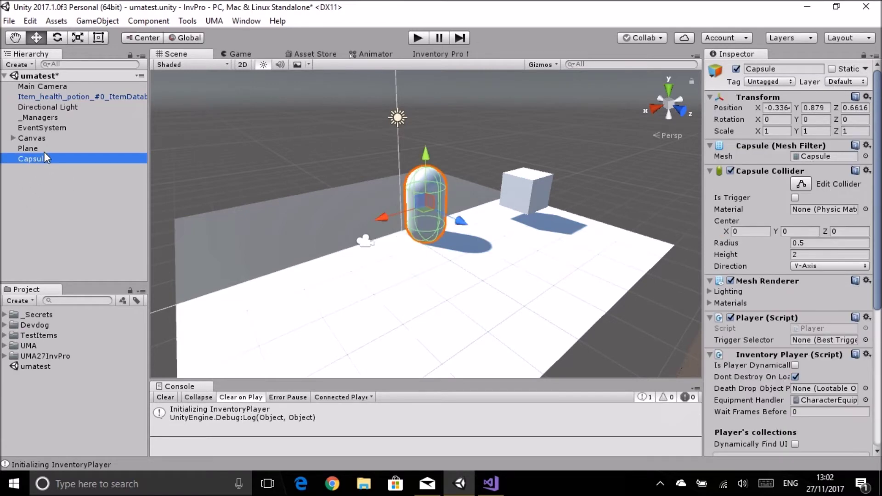
pyautogui.press('Delete')
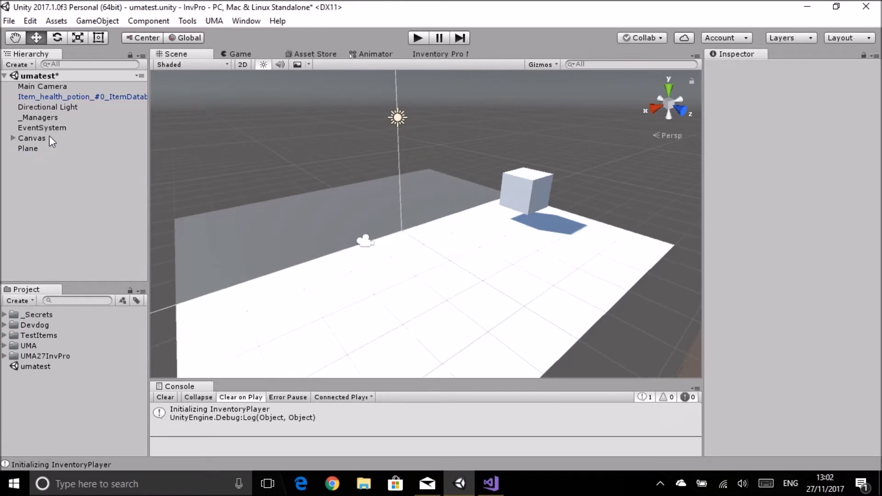
# Add the UMA_DCS prefab from UMA's Getting Started folder to the scene's root level
pyautogui.click(4, 345)
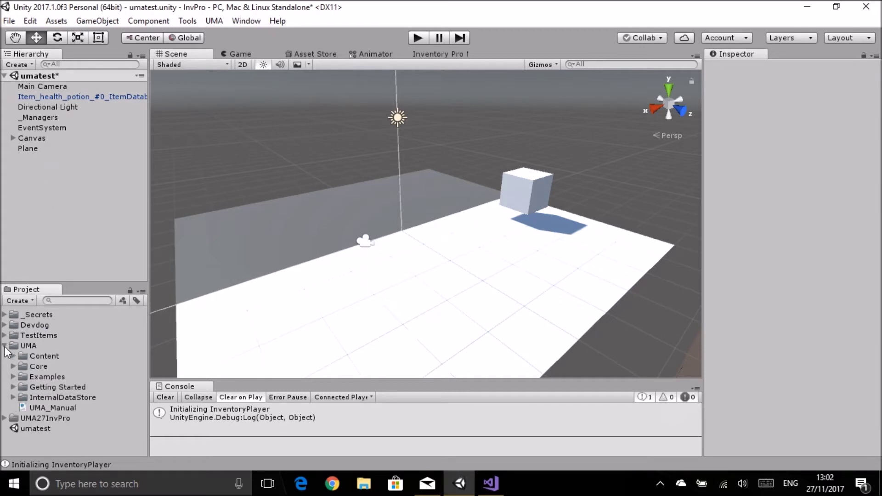
pyautogui.click(13, 387)
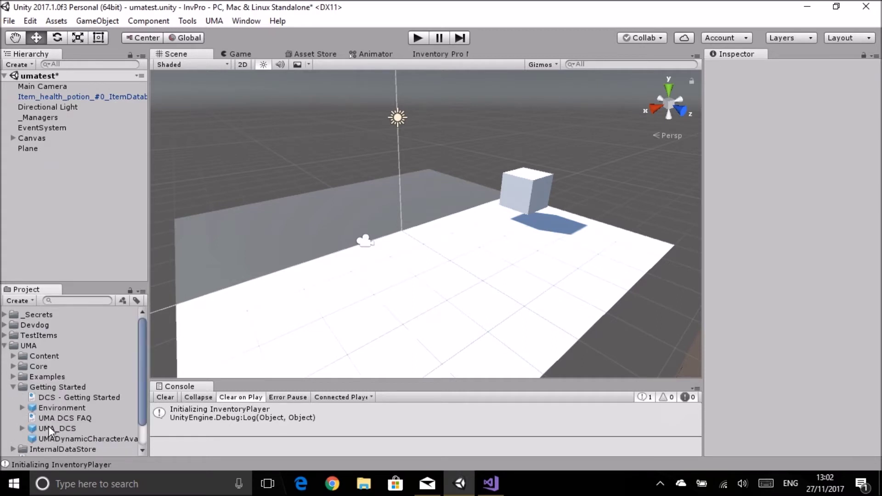
pyautogui.moveTo(46, 427); pyautogui.dragTo(53, 193)
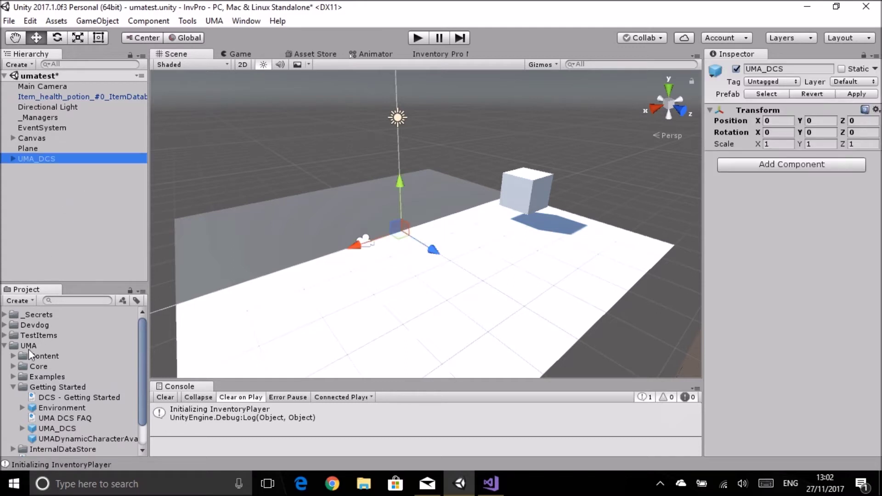
pyautogui.click(5, 345)
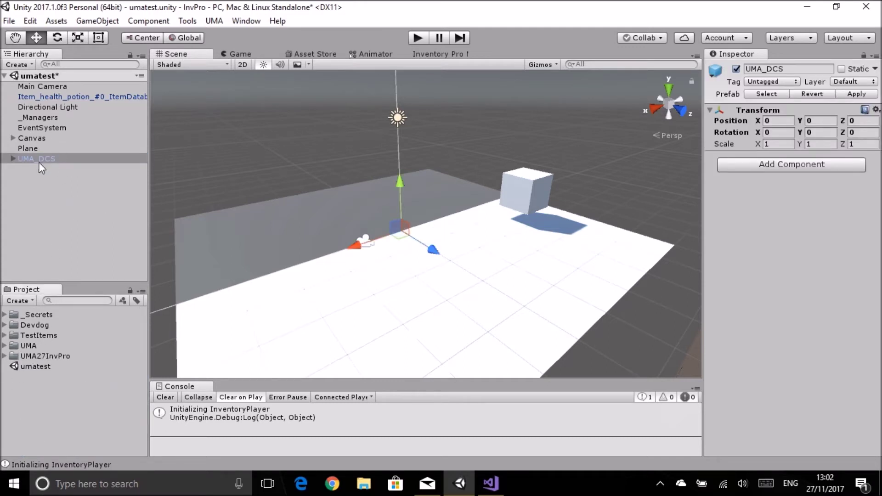
# Create an empty game object at the scene's root level and name it UMAPlayer
pyautogui.click(50, 200)
pyautogui.rightClick(52, 203)
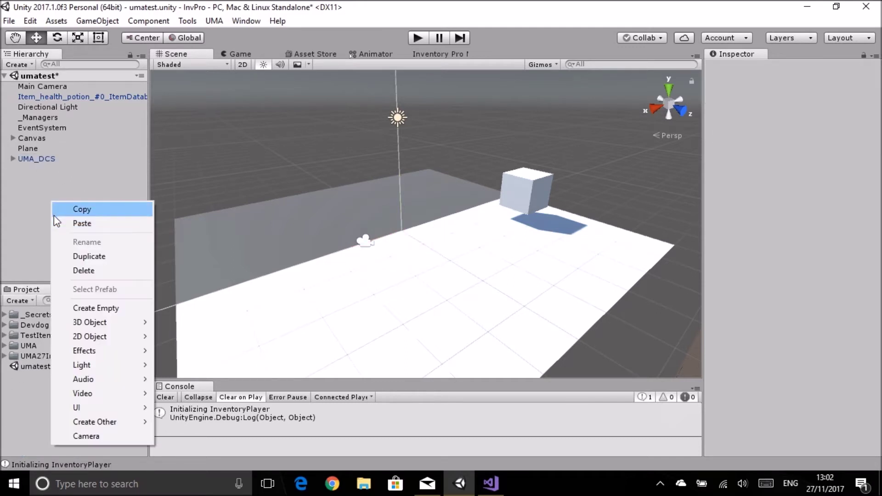
pyautogui.click(106, 309)
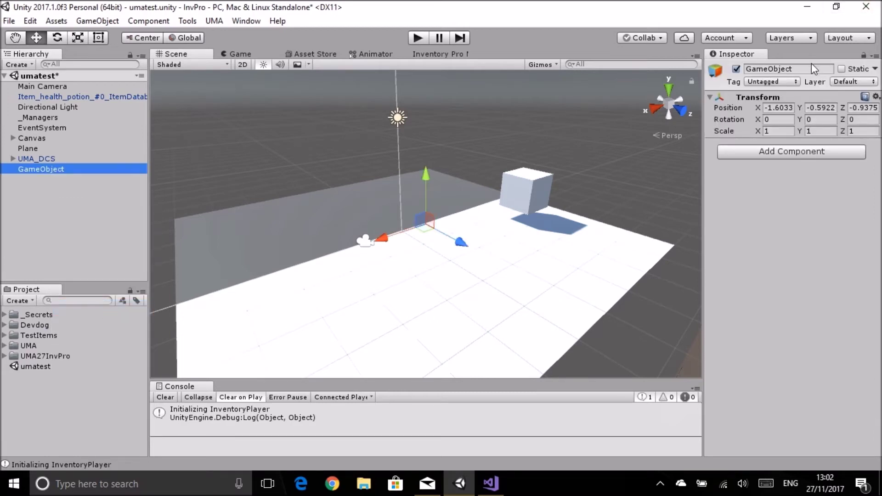
pyautogui.click(770, 69)
pyautogui.click(713, 57)
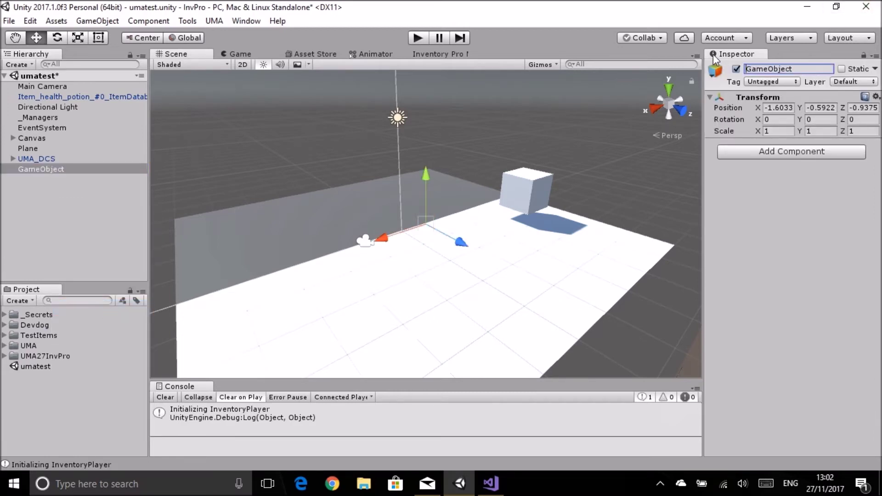
pyautogui.write('UM')
pyautogui.press('Delete')
pyautogui.press('Delete')
pyautogui.press('Delete')
pyautogui.press('Delete')
pyautogui.press('Delete')
pyautogui.press('Delete')
pyautogui.press('Delete')
pyautogui.press('Delete')
pyautogui.press('Delete')
pyautogui.press('Delete')
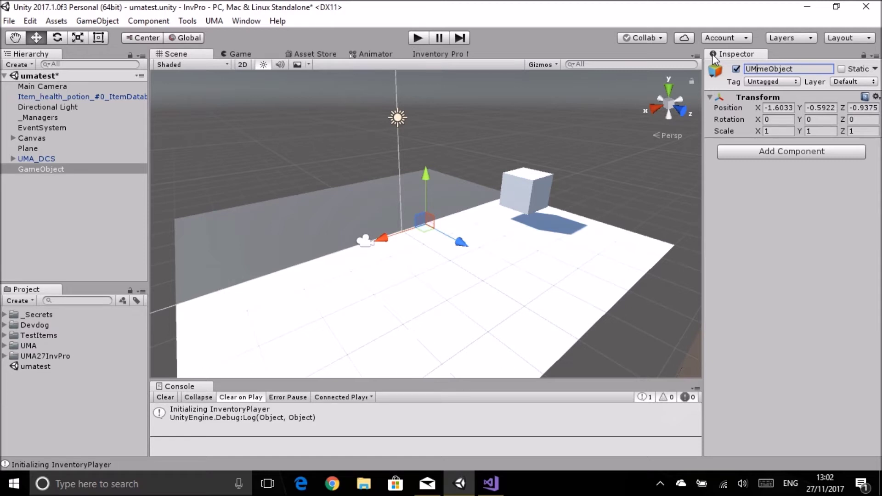
pyautogui.write('APlayer')
pyautogui.press('Return')
# Reset the UMAPlayer object's transform and add a Dynamic Character Avatar component to it
pyautogui.click(875, 98)
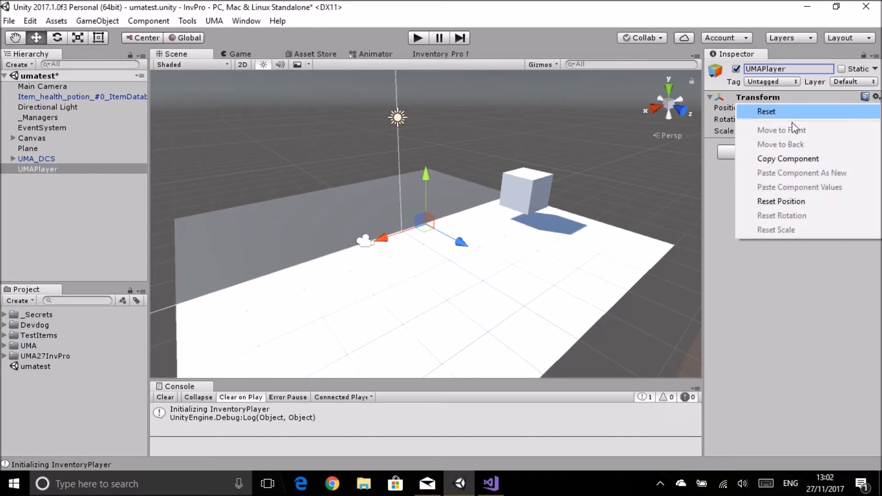
pyautogui.click(787, 112)
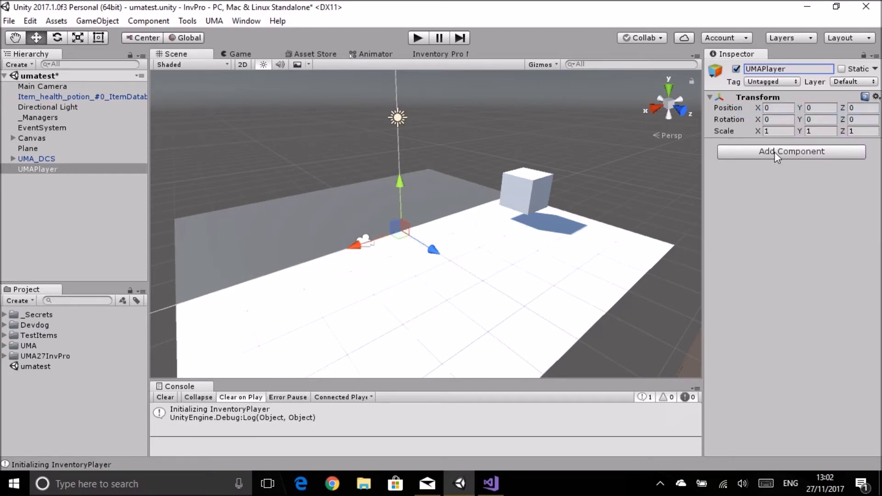
pyautogui.click(818, 152)
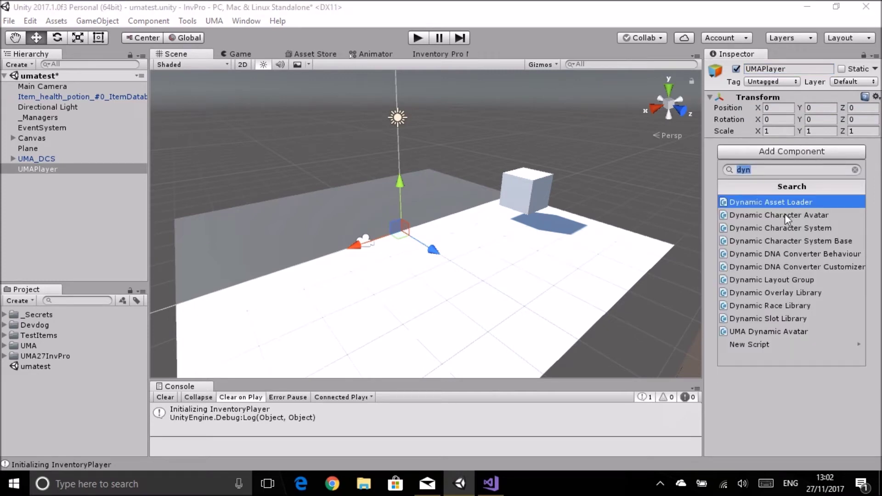
pyautogui.click(758, 215)
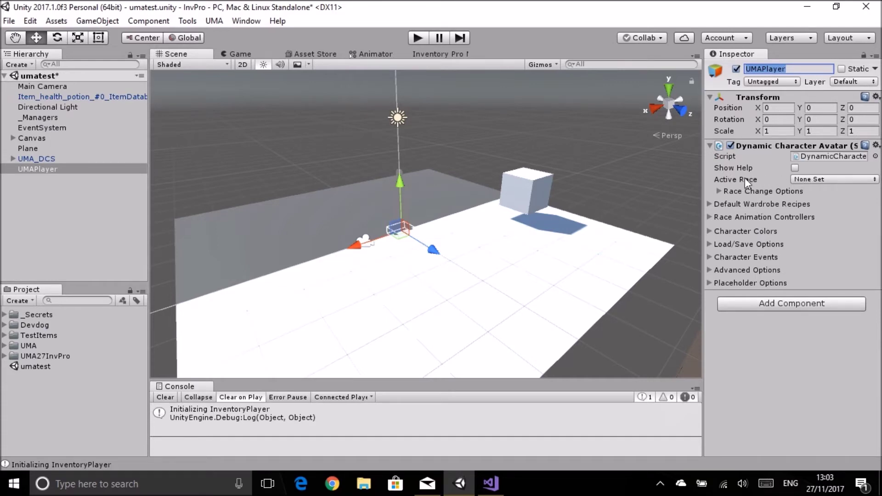
# Set the avatar's active race to HumanMaleDCS and its default animation controller to Locomotion
pyautogui.click(814, 180)
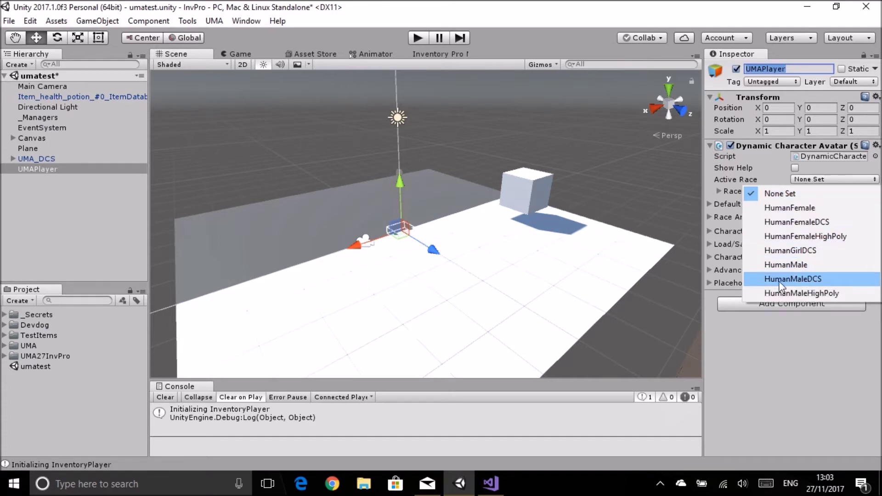
pyautogui.click(812, 279)
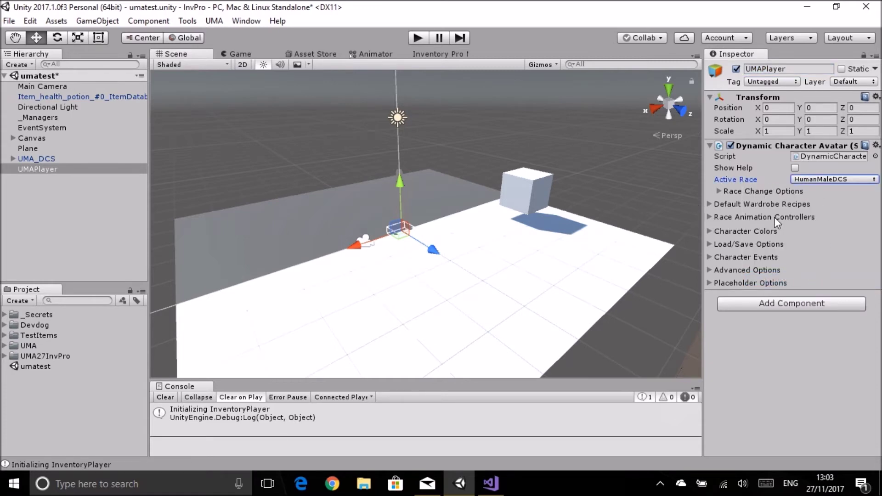
pyautogui.click(709, 217)
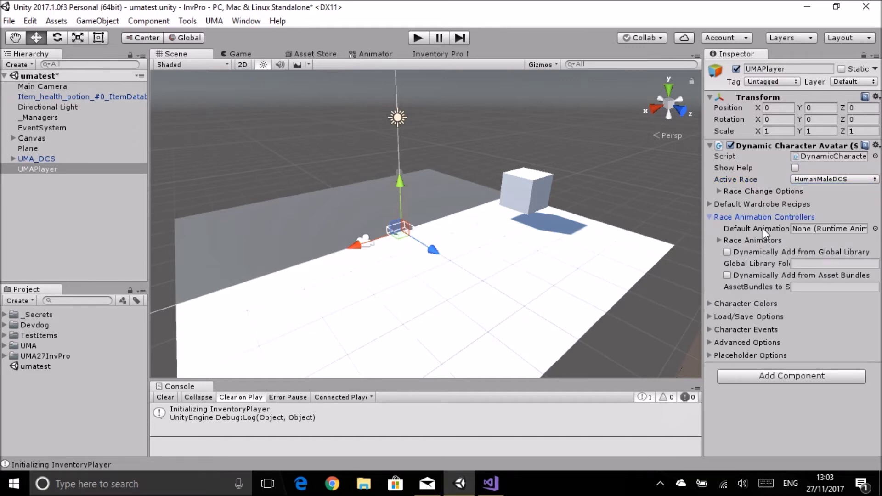
pyautogui.click(874, 229)
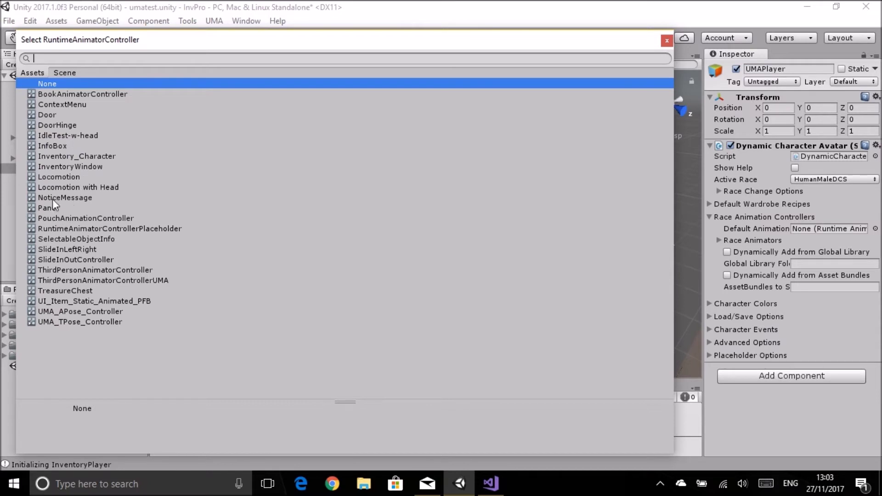
pyautogui.doubleClick(54, 178)
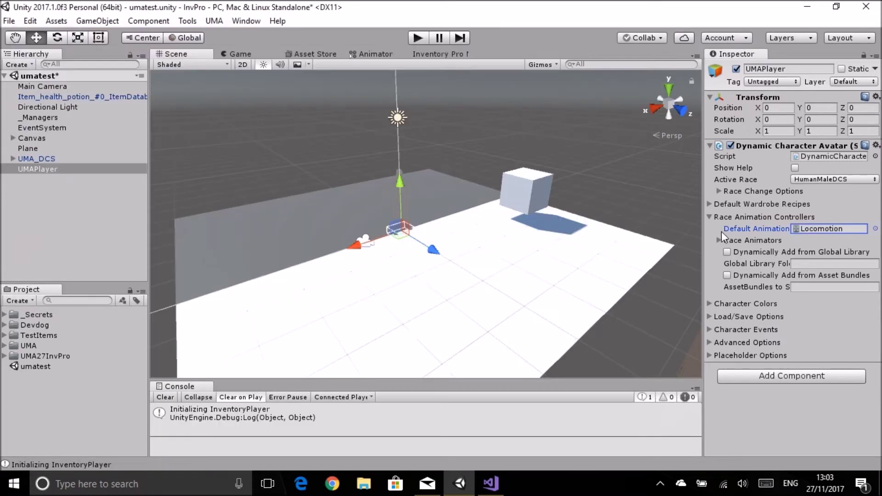
pyautogui.click(710, 217)
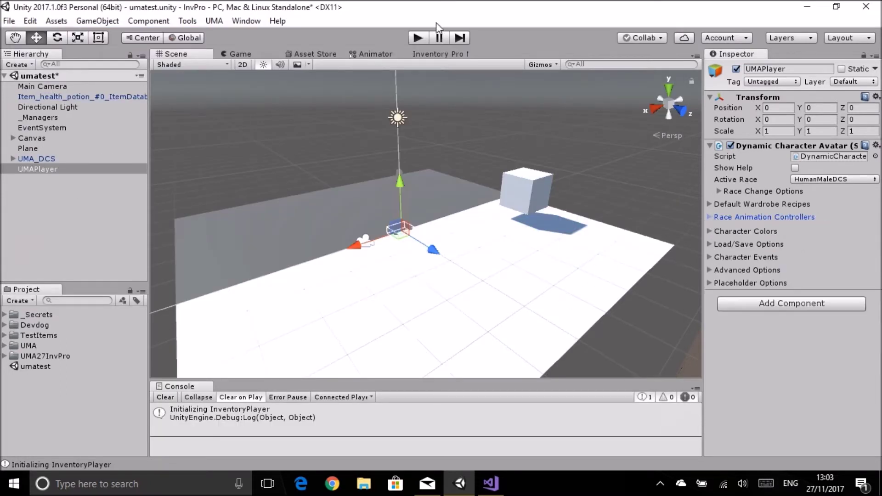
# Run the scene, try to pick up the cube item beside the avatar, and stop playback
pyautogui.click(417, 38)
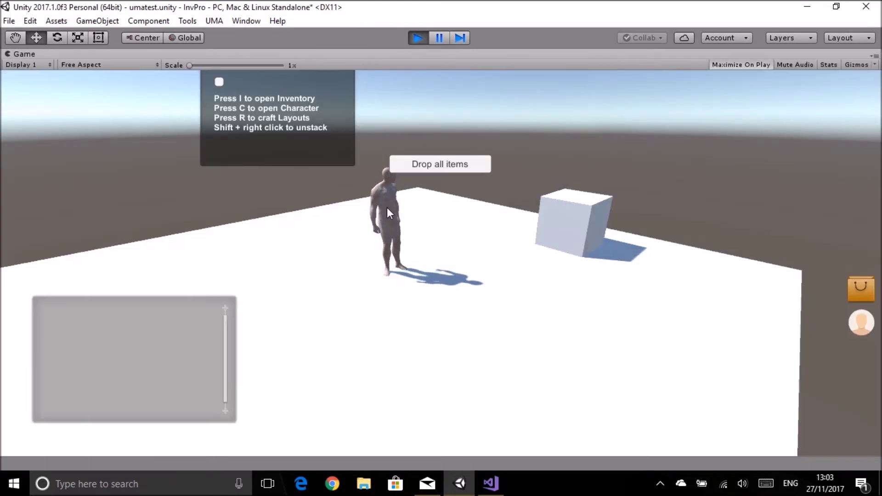
pyautogui.click(581, 214)
pyautogui.doubleClick(577, 214)
pyautogui.click(569, 223)
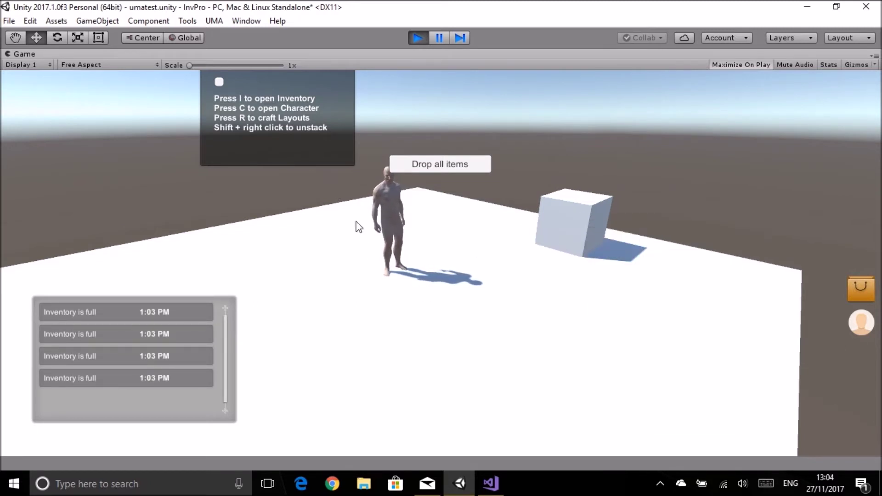
pyautogui.click(420, 42)
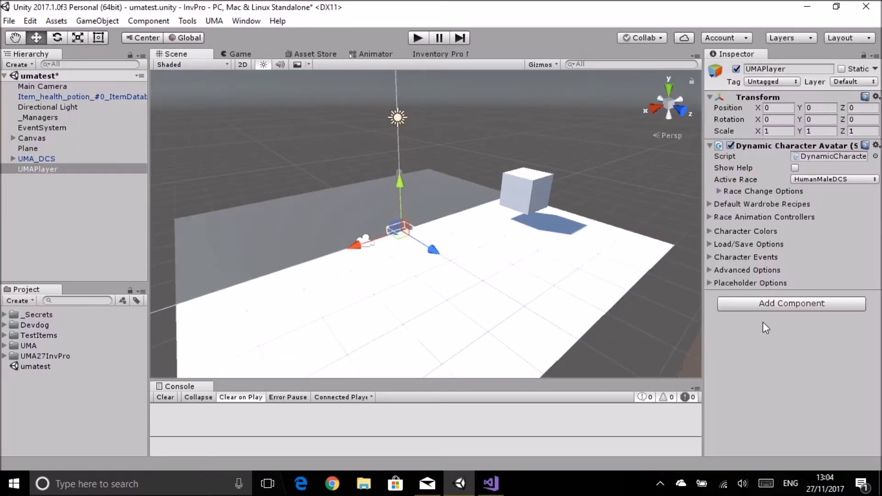
# Add Inventory Pro's Inventory player component to the UMAPlayer object
pyautogui.click(763, 303)
pyautogui.press('BackSpace')
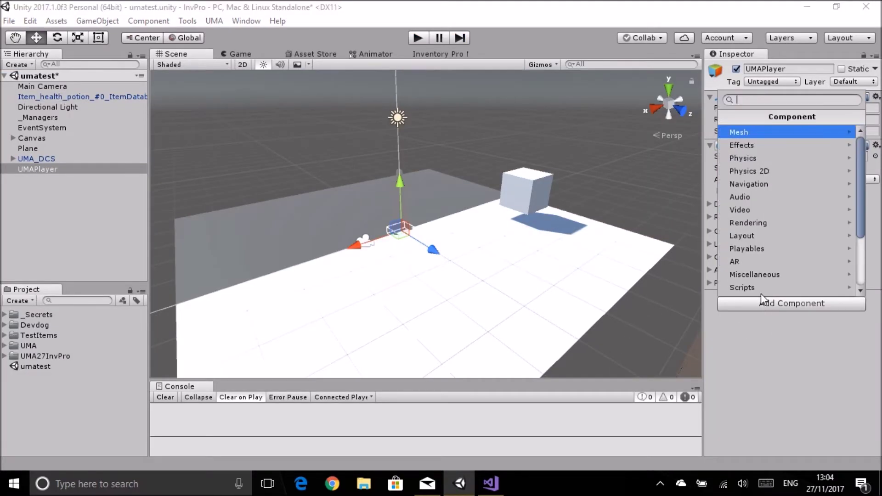
pyautogui.scroll(-1, 806, 259)
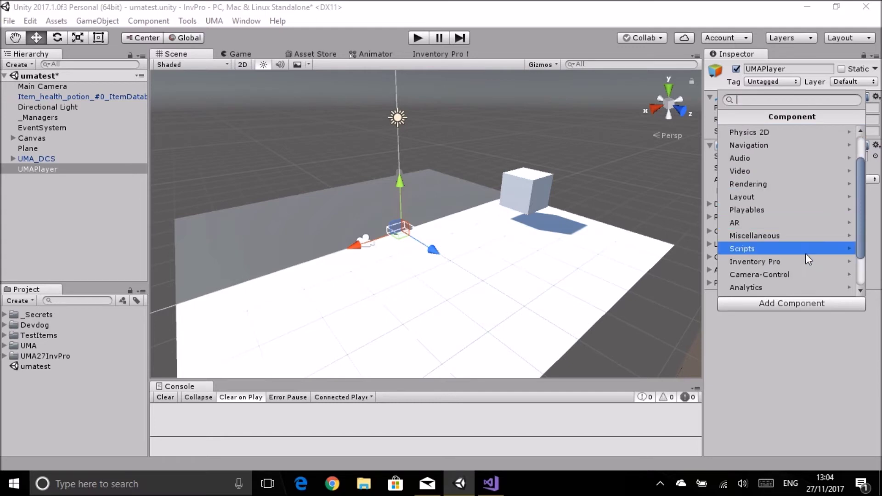
pyautogui.click(774, 261)
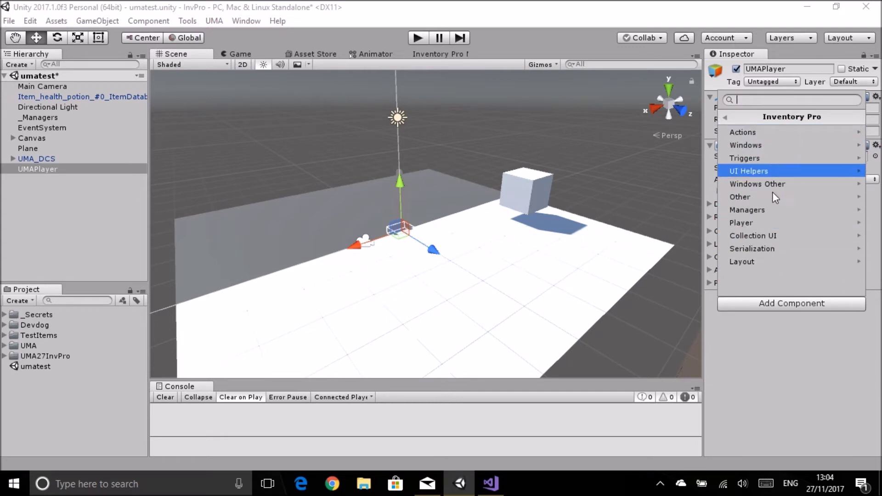
pyautogui.click(772, 222)
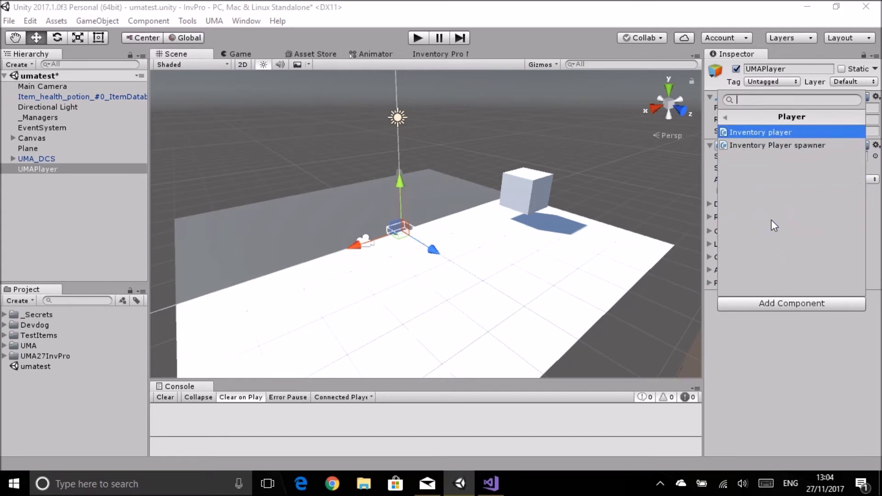
pyautogui.click(754, 131)
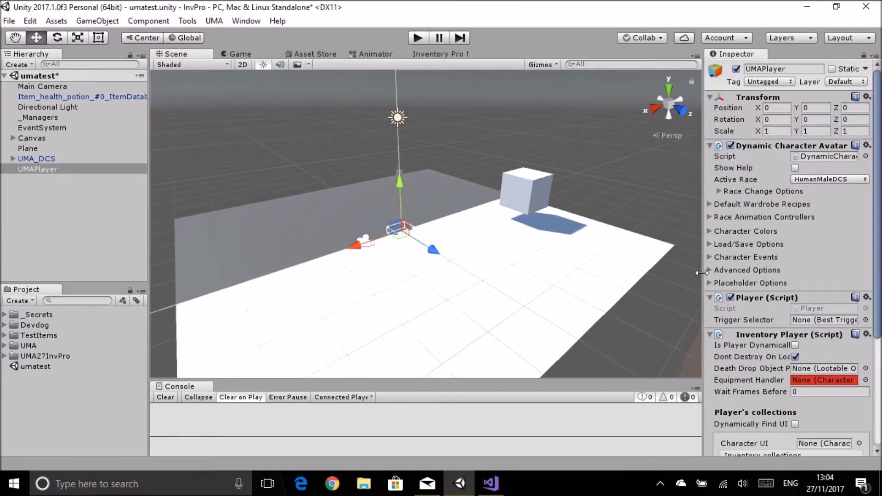
# Set the Inventory Player's equipment handler to CharacterEquipmentHandler and its Character UI to CharacterWindow
pyautogui.moveTo(701, 272); pyautogui.dragTo(657, 274)
pyautogui.scroll(-5, 750, 275)
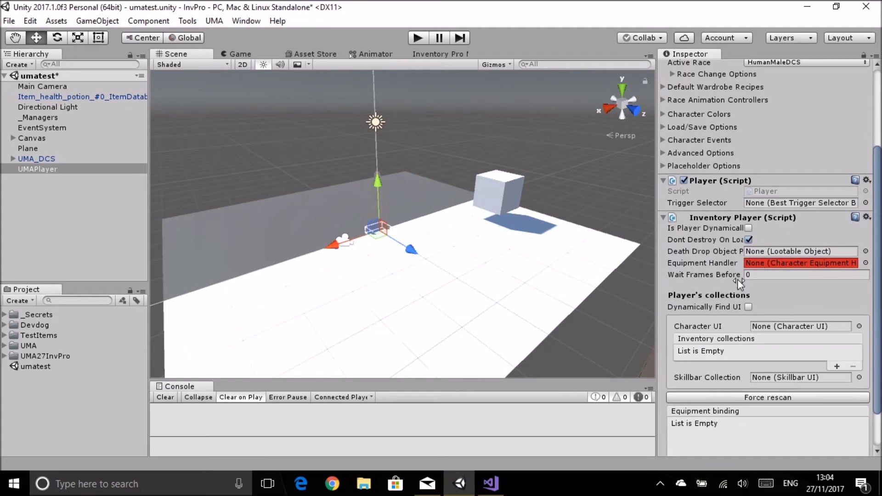
pyautogui.scroll(-2, 698, 216)
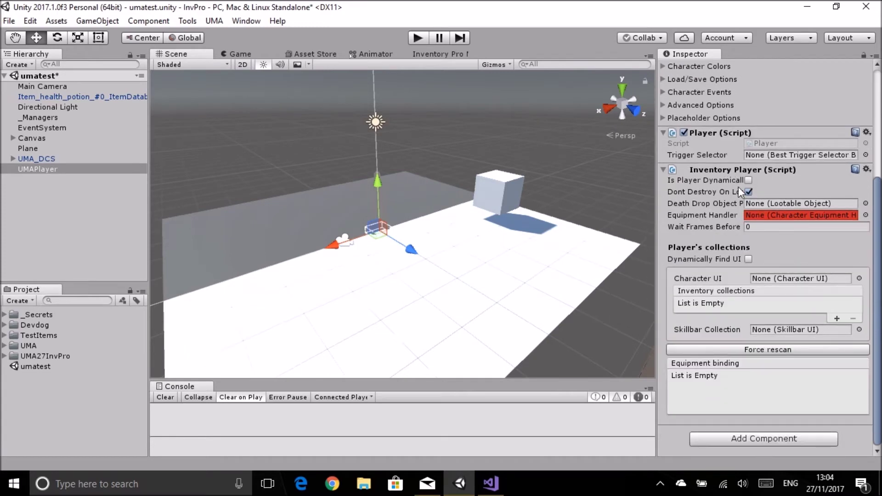
pyautogui.click(865, 216)
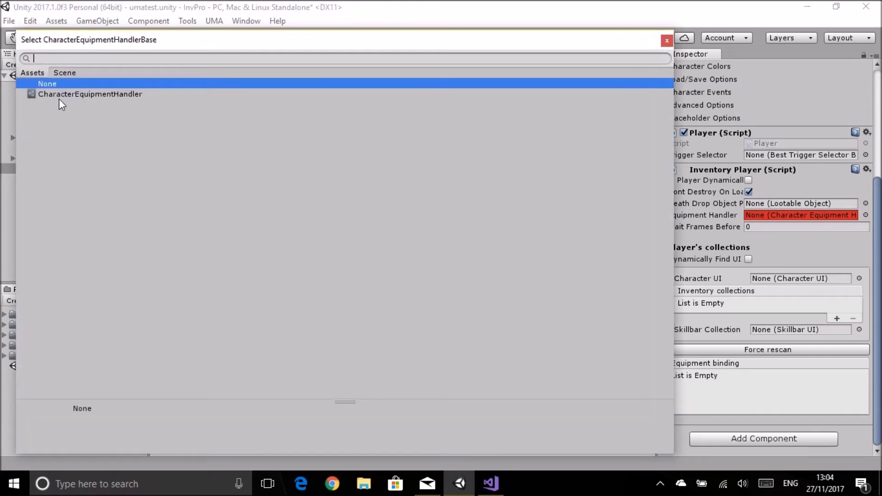
pyautogui.doubleClick(58, 98)
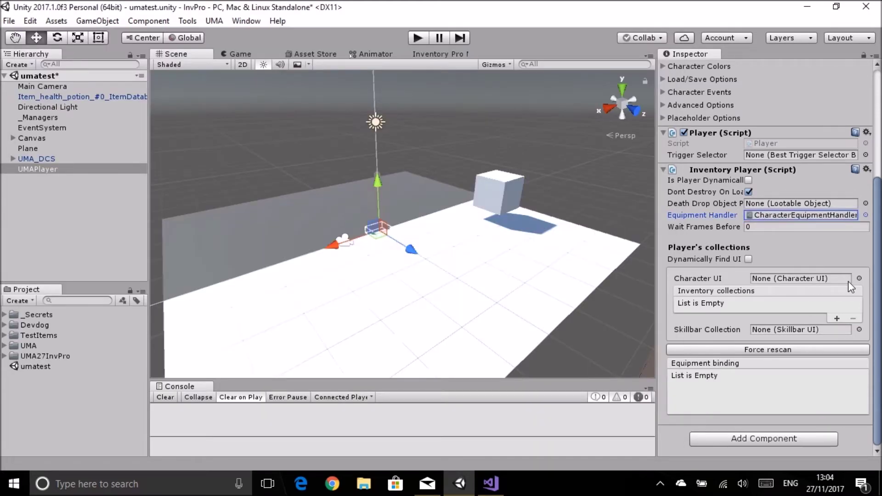
pyautogui.click(860, 279)
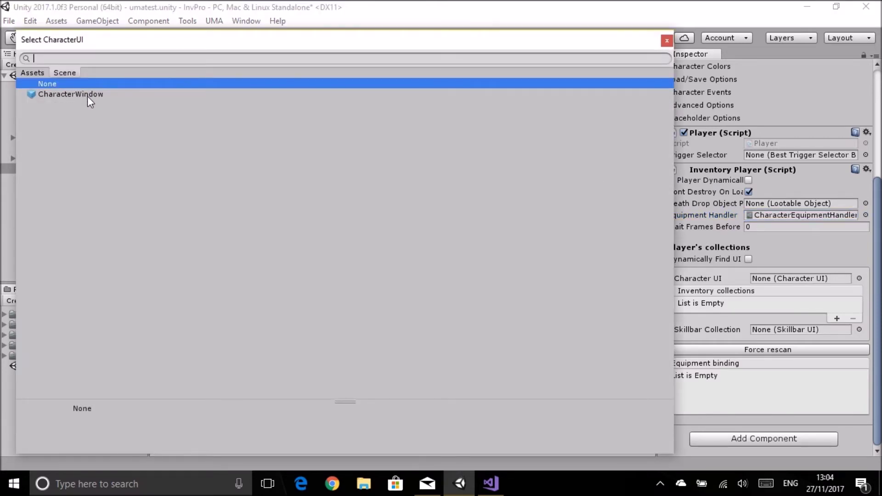
pyautogui.doubleClick(89, 98)
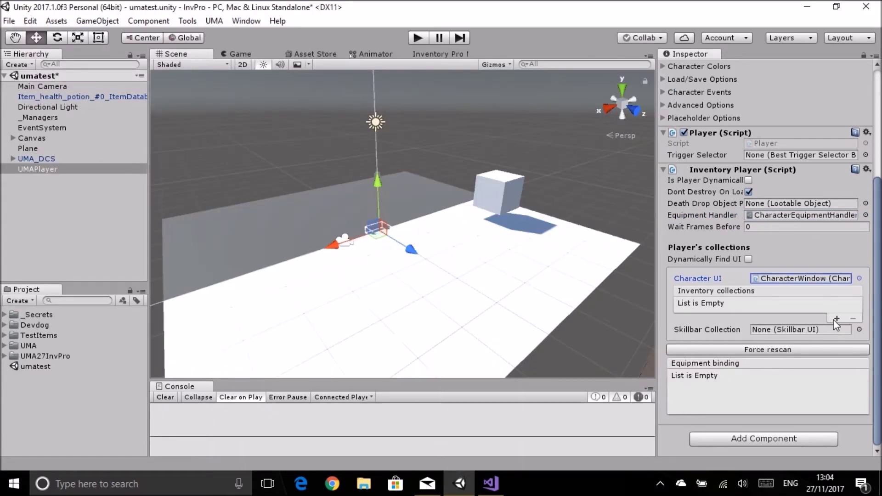
# Add two inventory collections to the Inventory Player, assigning InventoryWindow to Element 0 and InventoryWindow2 to Element 1
pyautogui.click(835, 319)
pyautogui.click(835, 318)
pyautogui.click(855, 305)
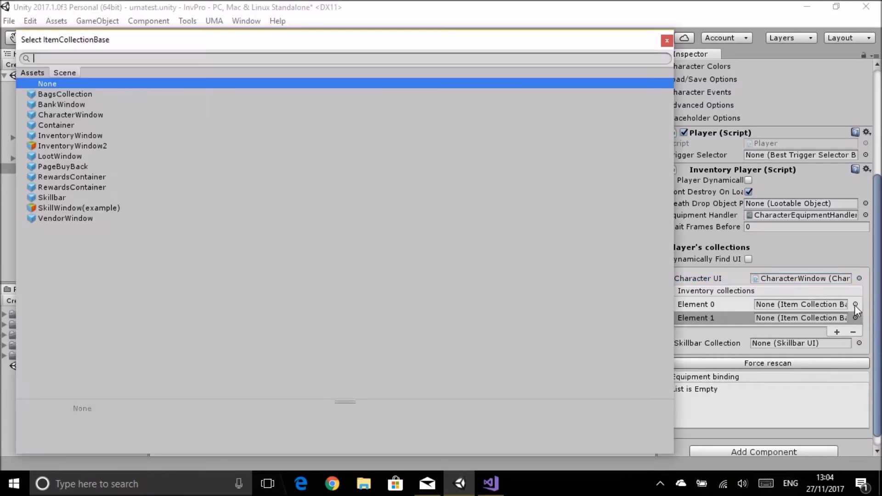
pyautogui.doubleClick(71, 135)
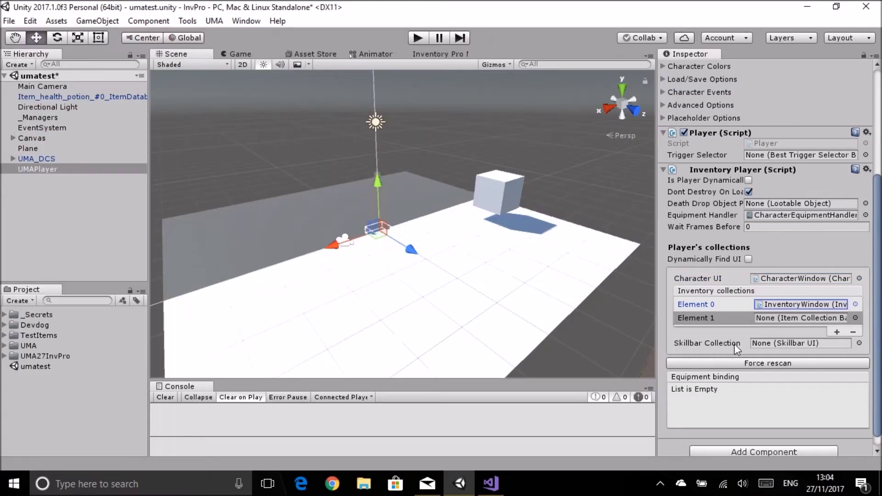
pyautogui.click(855, 318)
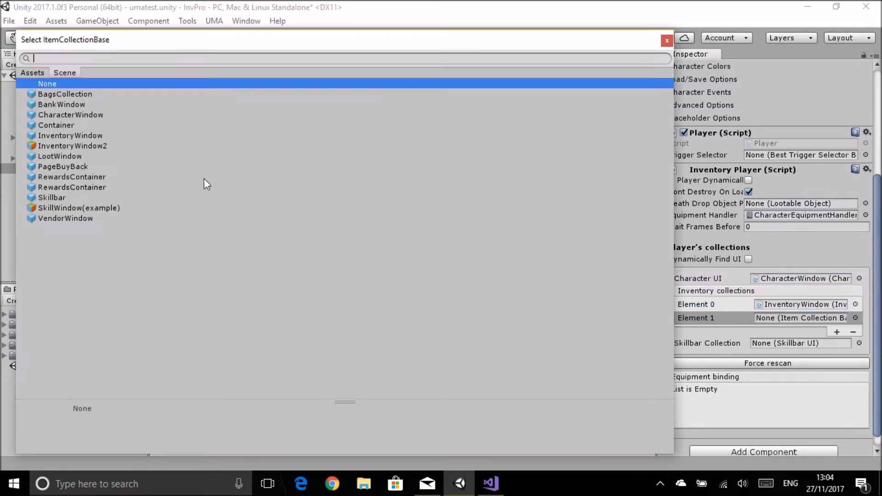
pyautogui.doubleClick(90, 147)
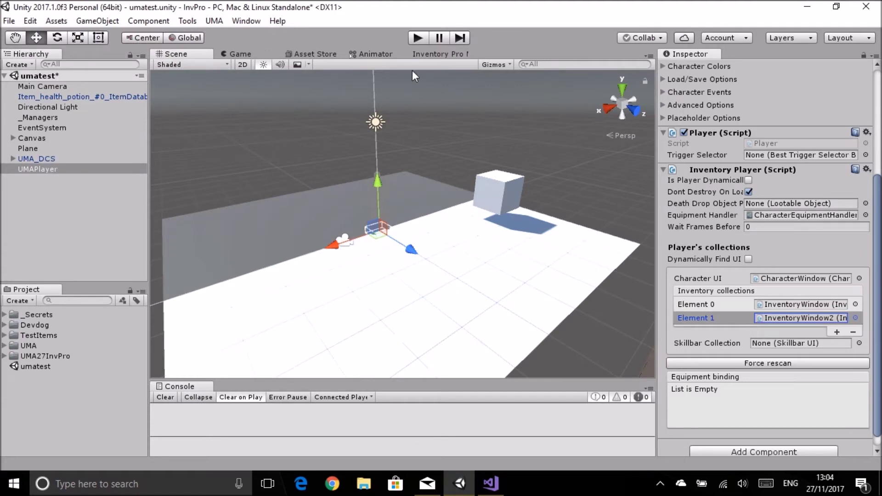
# Run the scene to test picking up the Health Potion, view the inventory and character windows, and stop playback
pyautogui.click(416, 39)
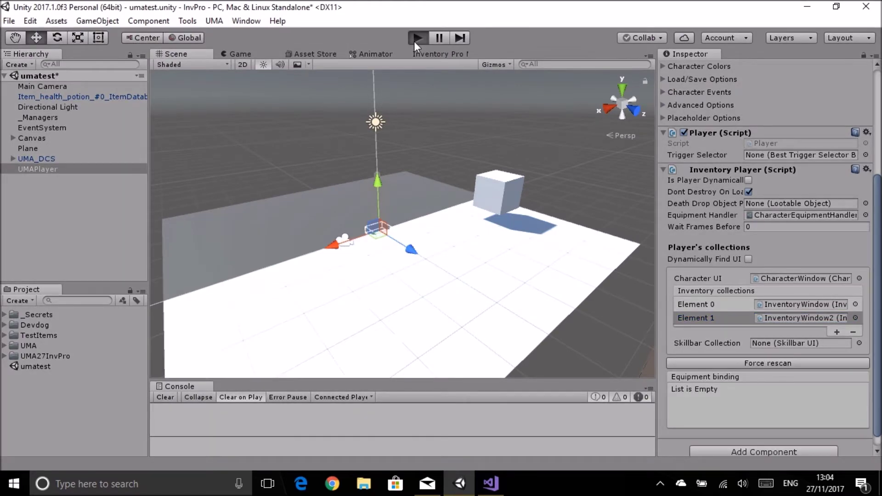
pyautogui.click(417, 38)
pyautogui.moveTo(571, 213)
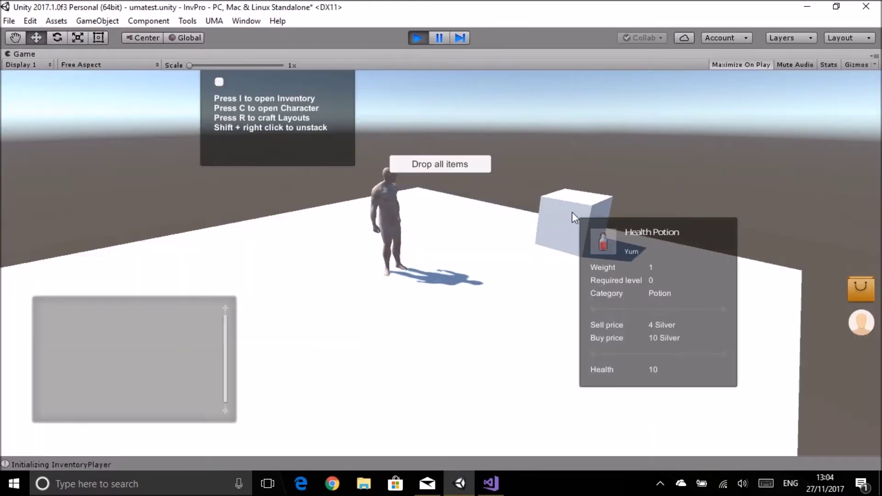
pyautogui.click(860, 289)
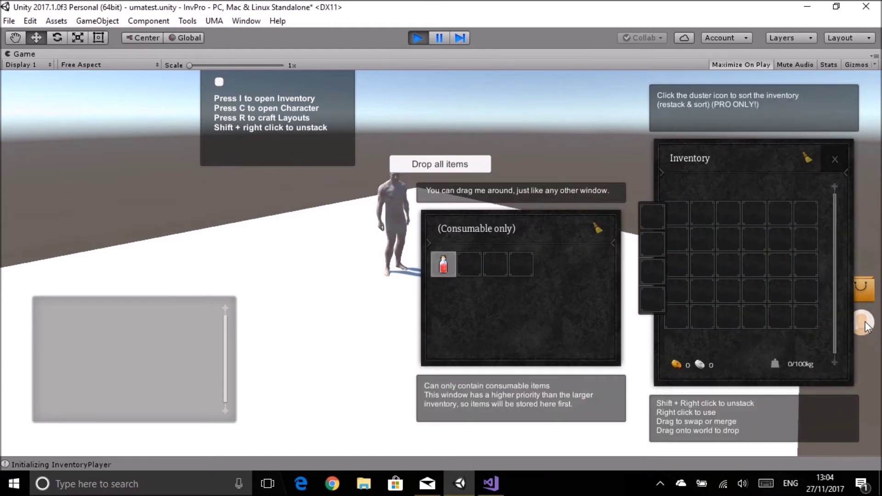
pyautogui.click(863, 324)
pyautogui.moveTo(343, 151); pyautogui.dragTo(15, 162)
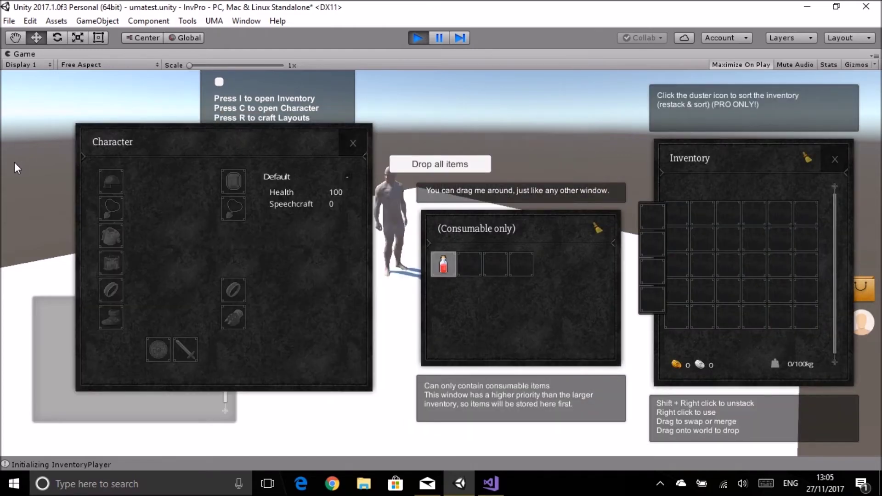
pyautogui.click(417, 38)
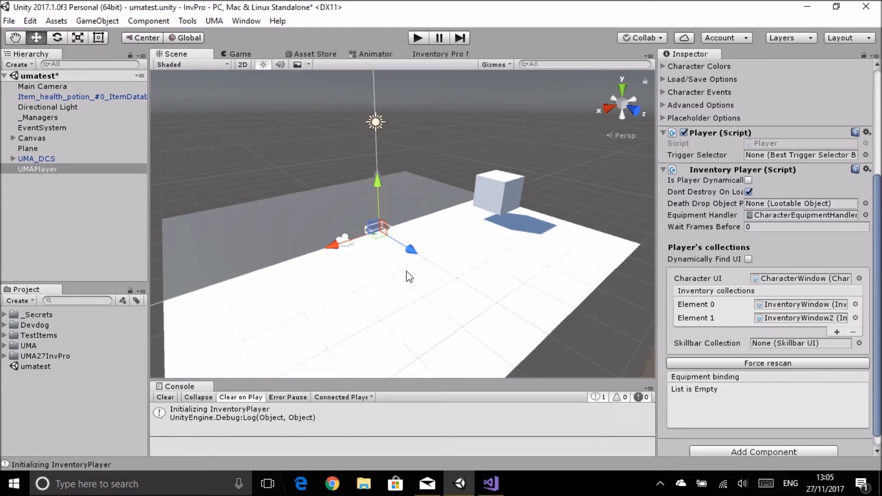
# Create an EquippedItem type named UMAChest in Inventory Pro's equipment editor, with ChildEquipmentHandler as its equipment handler
pyautogui.click(442, 55)
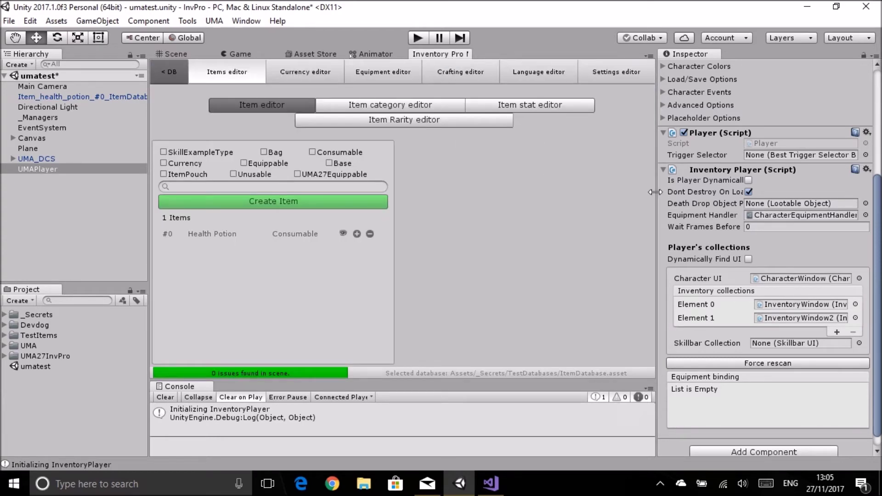
pyautogui.moveTo(655, 192); pyautogui.dragTo(754, 210)
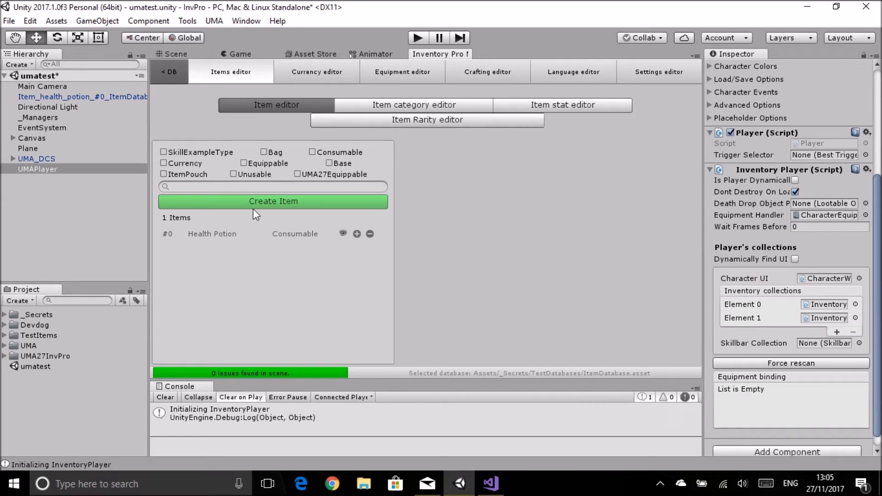
pyautogui.click(384, 74)
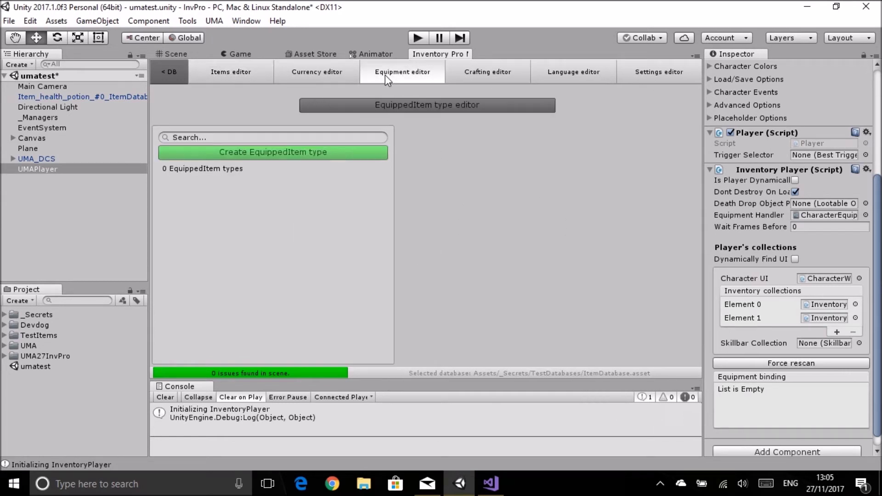
pyautogui.click(269, 155)
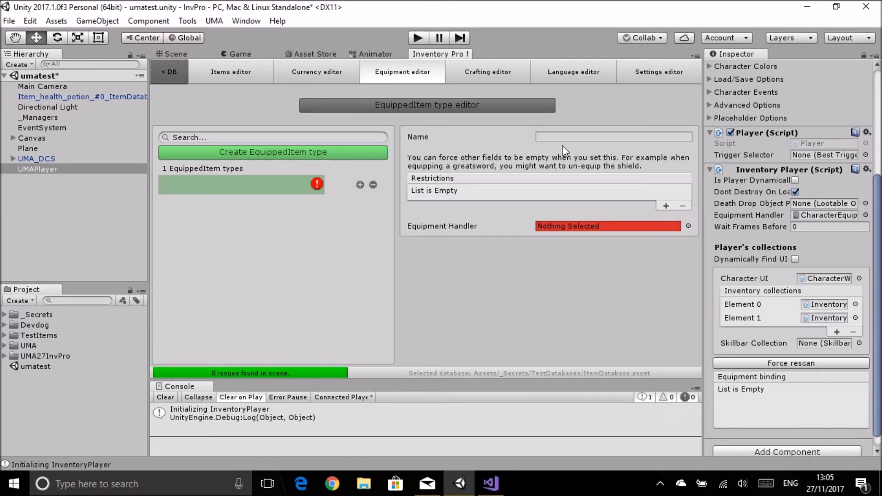
pyautogui.click(557, 136)
pyautogui.write('U')
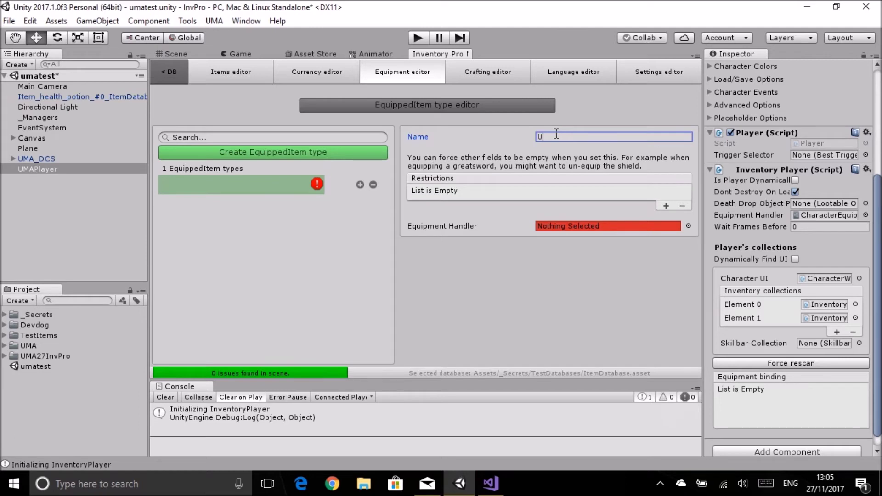
pyautogui.write('MAChest')
pyautogui.click(474, 228)
pyautogui.click(688, 226)
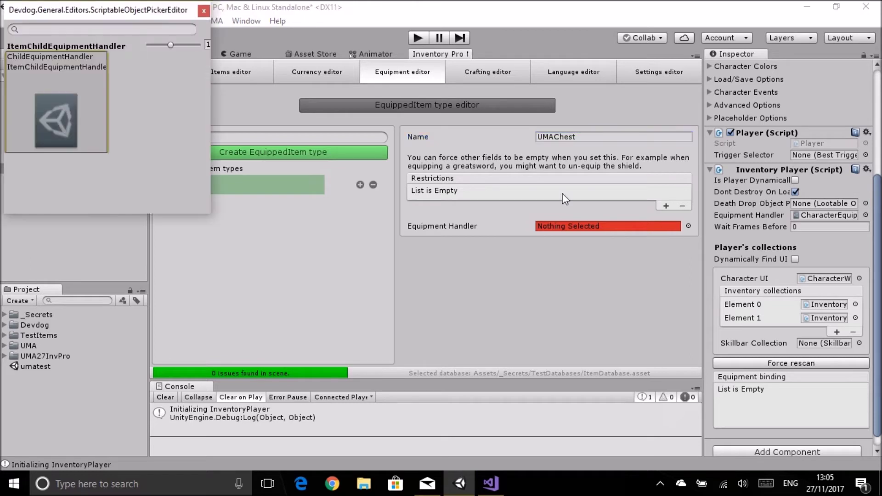
pyautogui.click(48, 88)
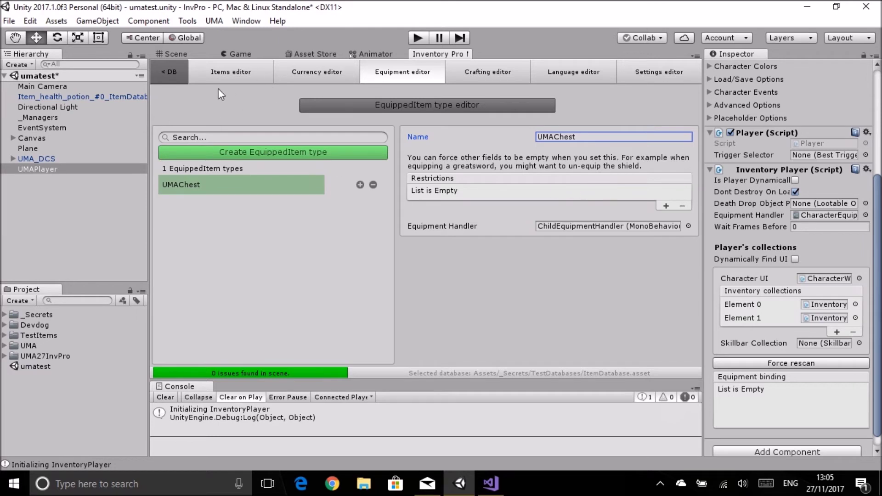
# Create a new inventory item of type UMA27EquippableInventoryItem using the default Cube model
pyautogui.click(224, 75)
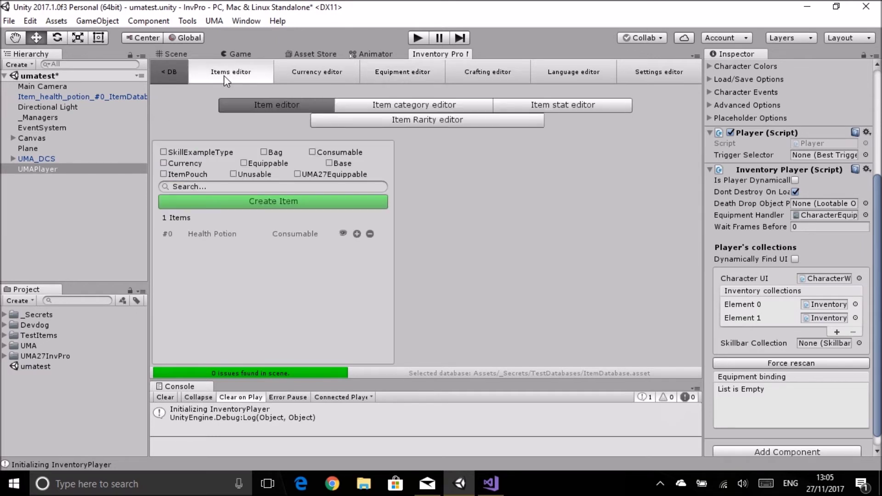
pyautogui.click(269, 203)
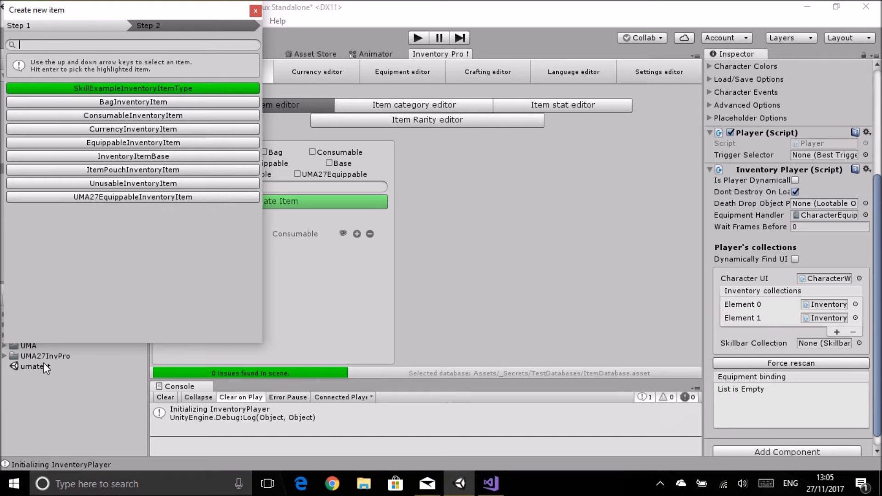
pyautogui.click(139, 197)
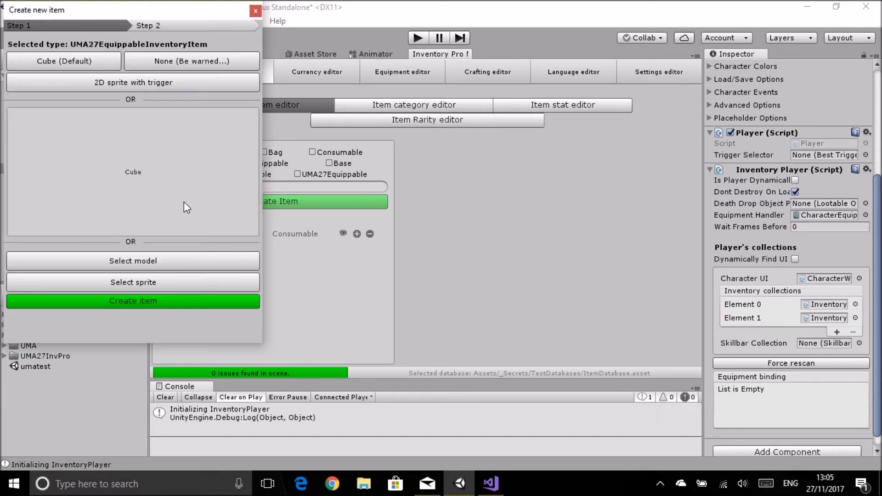
pyautogui.click(132, 307)
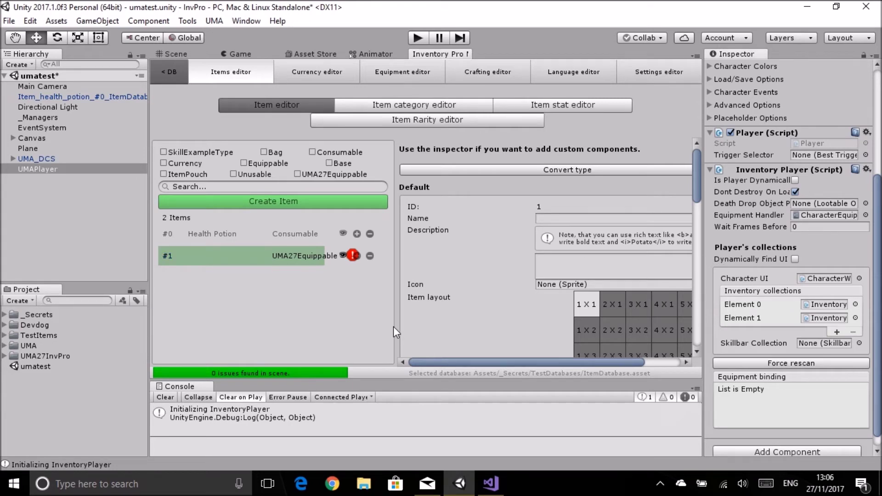
# Name the new equippable item Top and set its icon to the FemaleShirt1 sprite
pyautogui.click(553, 218)
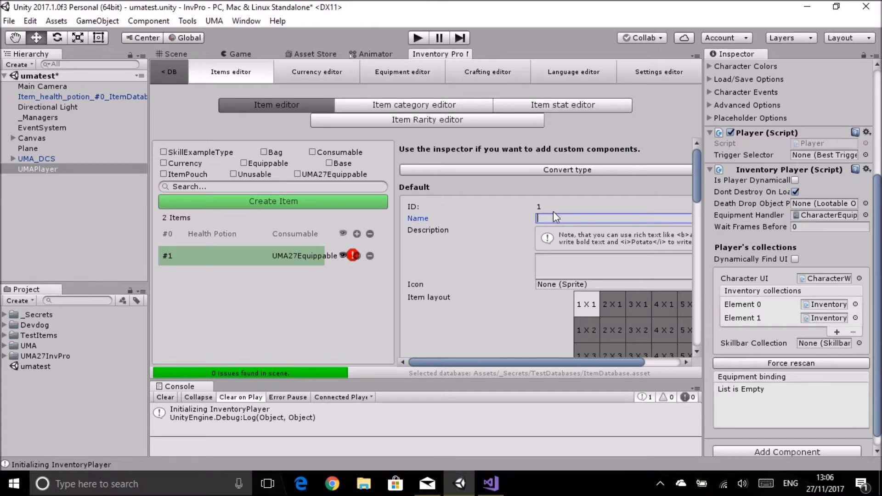
pyautogui.write('Top')
pyautogui.moveTo(573, 368); pyautogui.dragTo(622, 370)
pyautogui.click(678, 284)
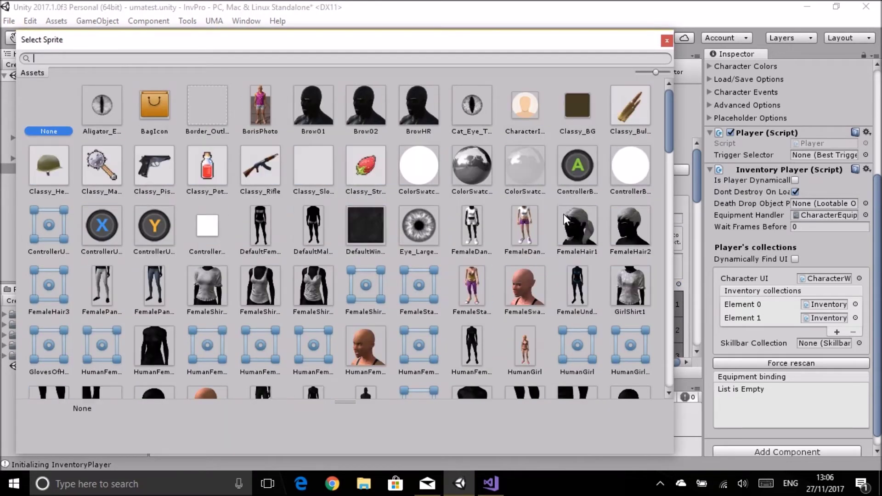
pyautogui.click(204, 285)
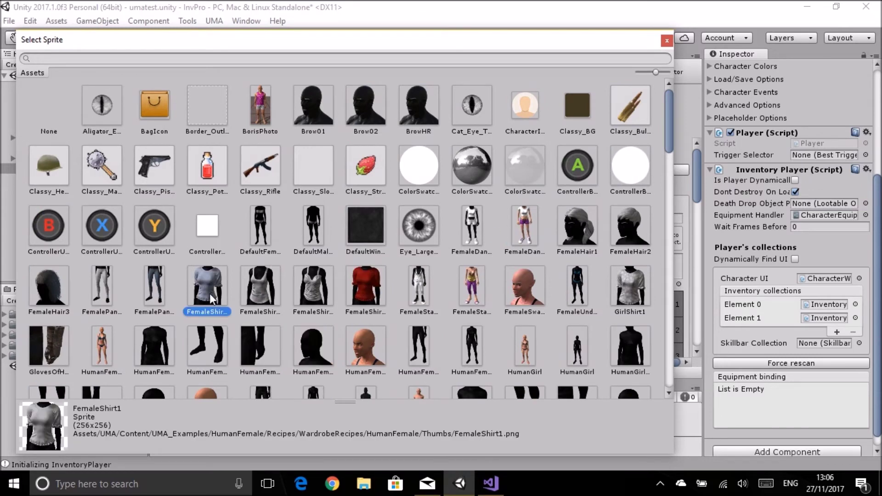
pyautogui.doubleClick(205, 287)
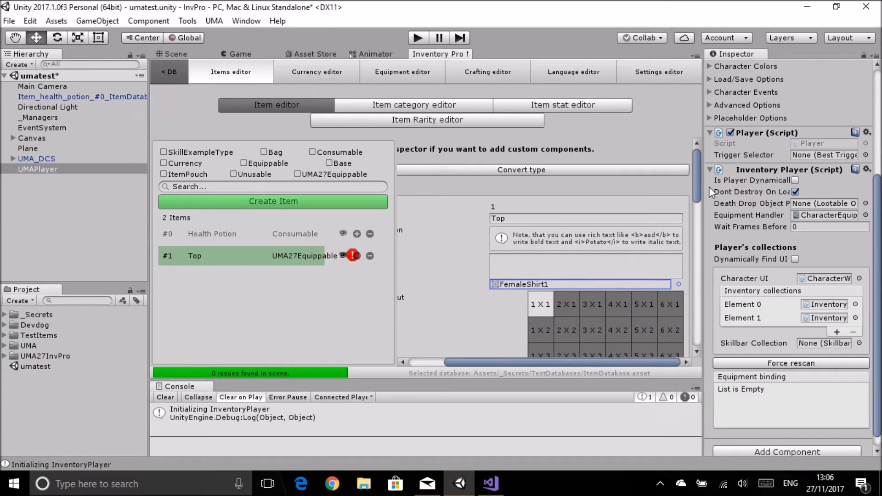
# Set the Top item's rarity to Common and its category to Clothing in the behavior details
pyautogui.moveTo(697, 192); pyautogui.dragTo(695, 229)
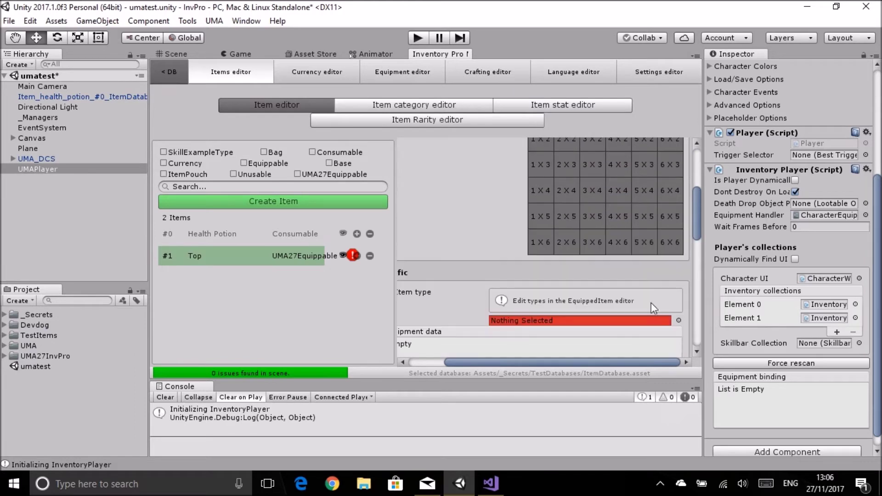
pyautogui.moveTo(573, 360); pyautogui.dragTo(535, 359)
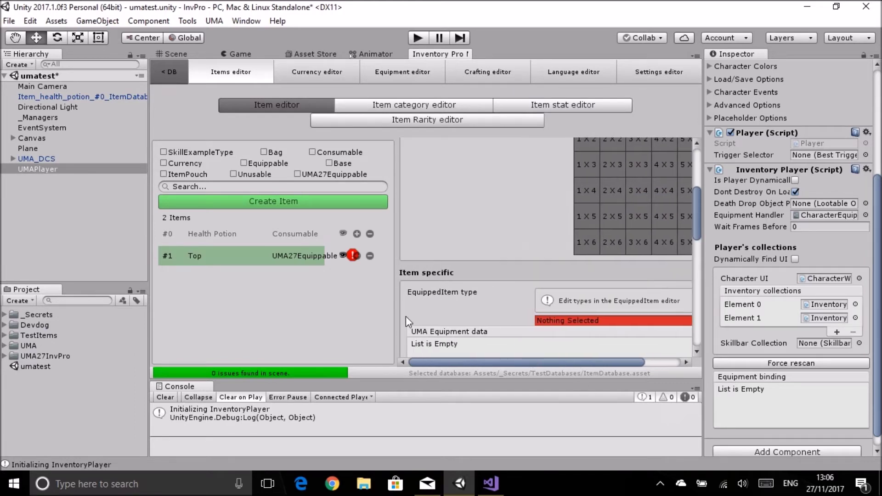
pyautogui.moveTo(695, 206); pyautogui.dragTo(697, 279)
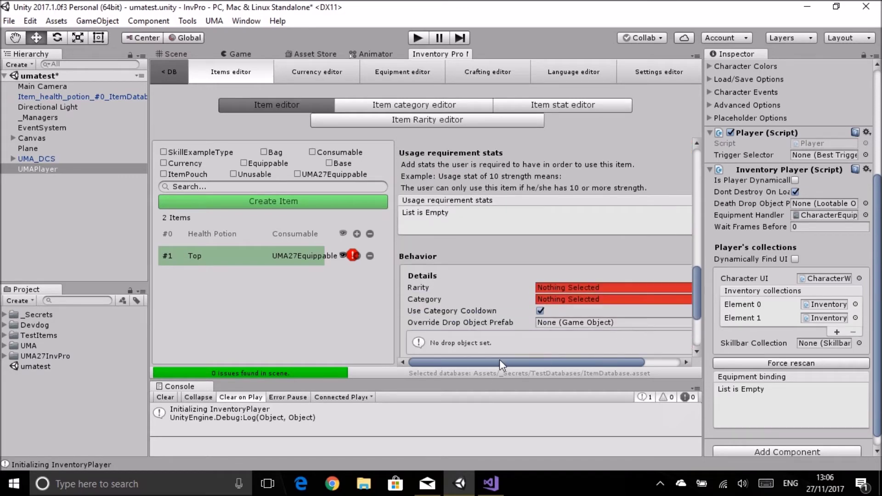
pyautogui.moveTo(475, 363); pyautogui.dragTo(529, 361)
pyautogui.click(678, 288)
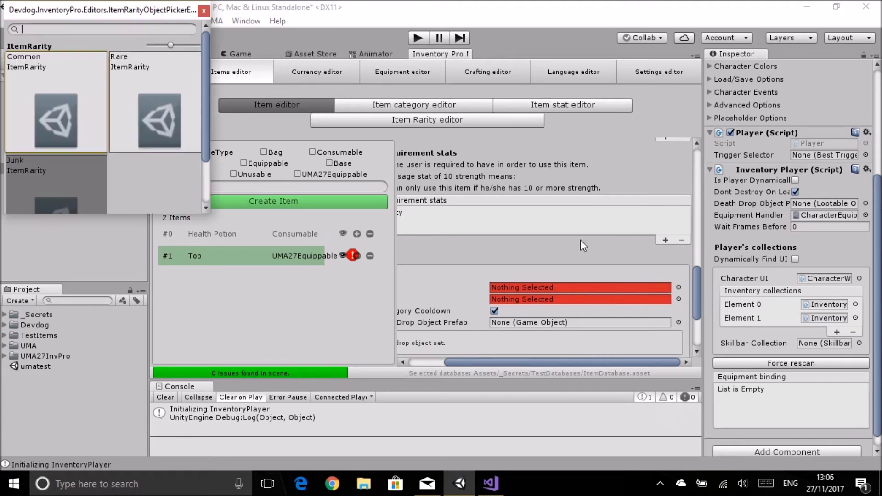
pyautogui.doubleClick(55, 77)
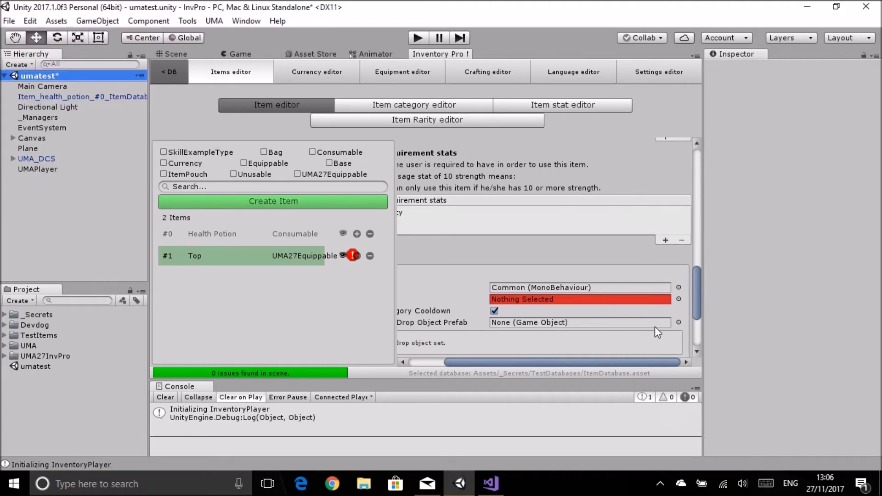
pyautogui.click(678, 322)
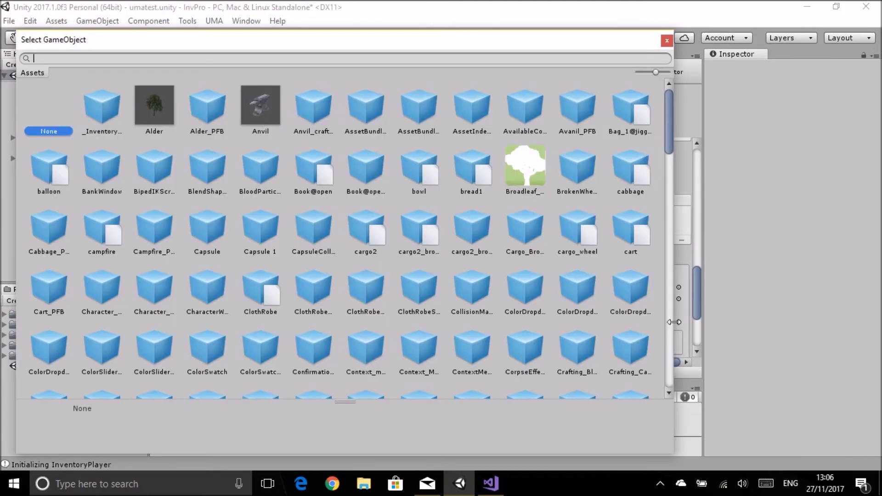
pyautogui.click(667, 41)
pyautogui.click(678, 298)
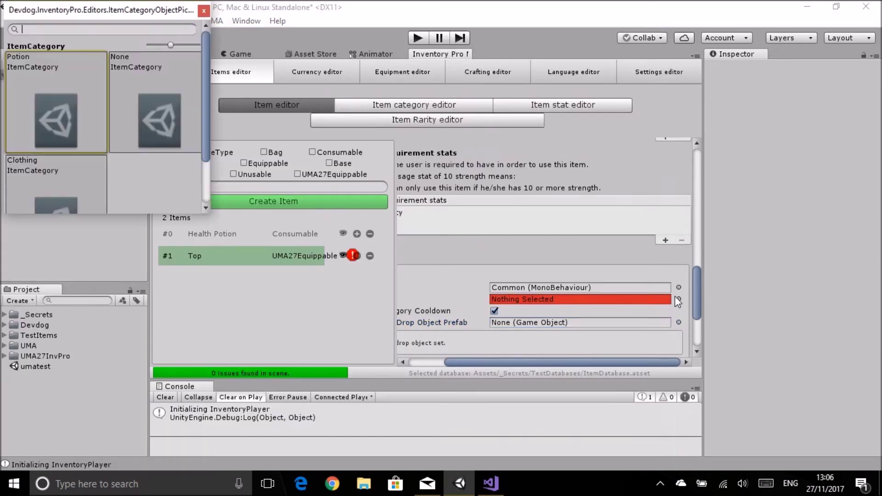
pyautogui.doubleClick(48, 178)
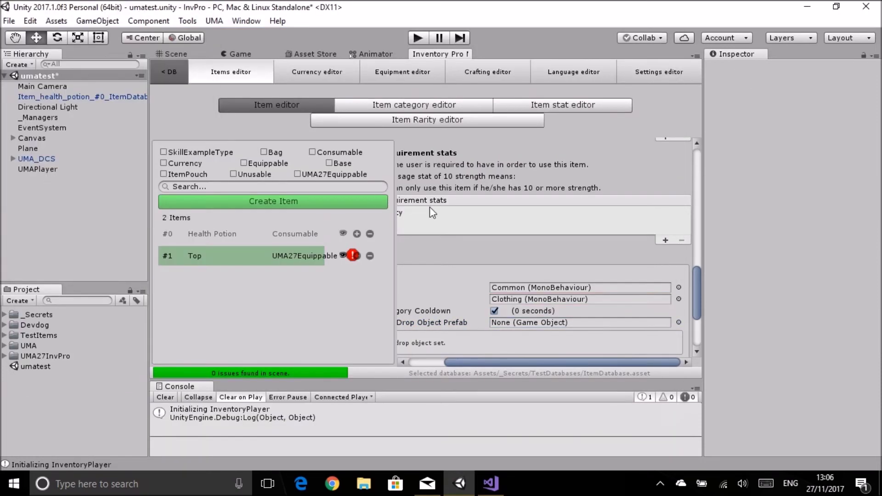
# Set the Top item's EquippedItem type to UMAChest
pyautogui.moveTo(507, 364); pyautogui.dragTo(461, 362)
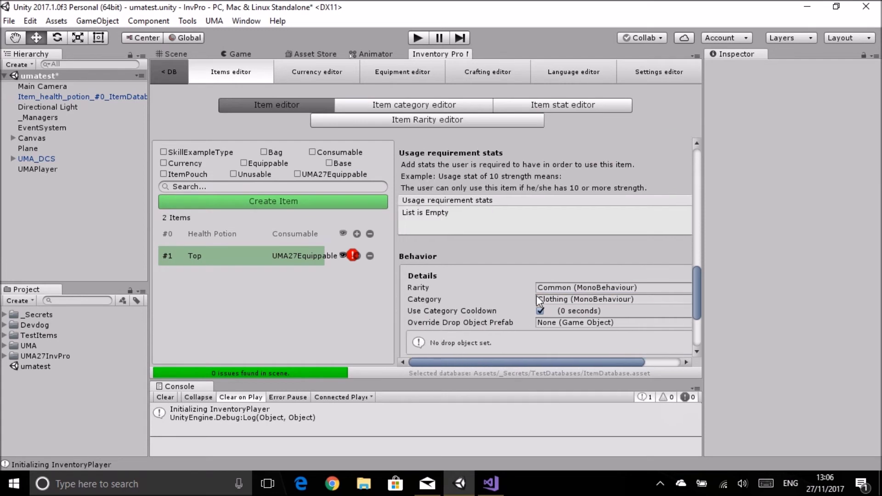
pyautogui.moveTo(697, 290); pyautogui.dragTo(696, 233)
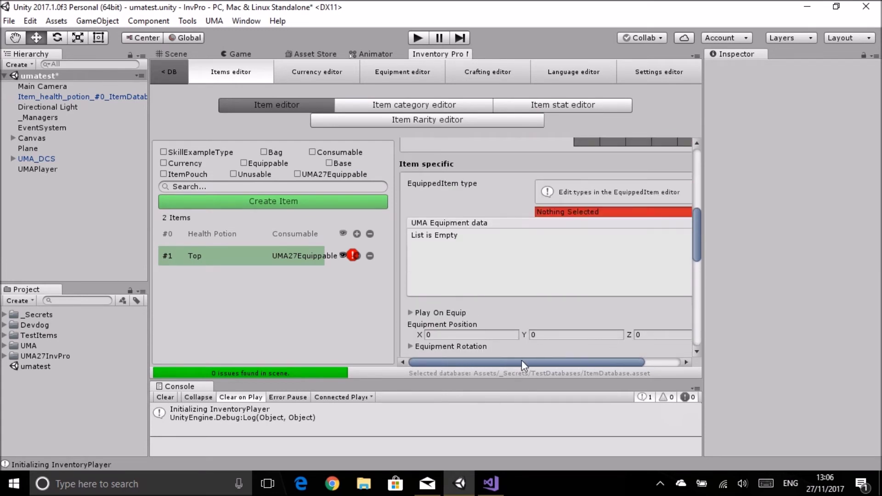
pyautogui.moveTo(522, 361); pyautogui.dragTo(525, 361)
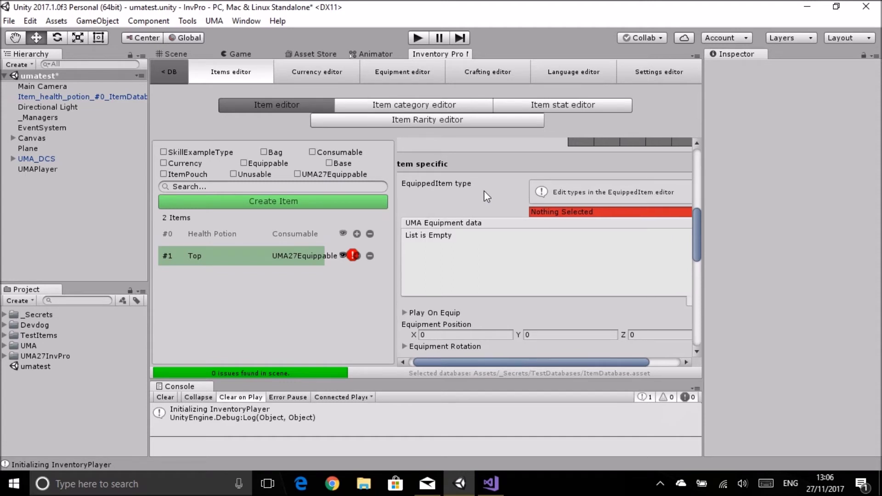
pyautogui.moveTo(515, 361); pyautogui.dragTo(547, 362)
pyautogui.click(679, 211)
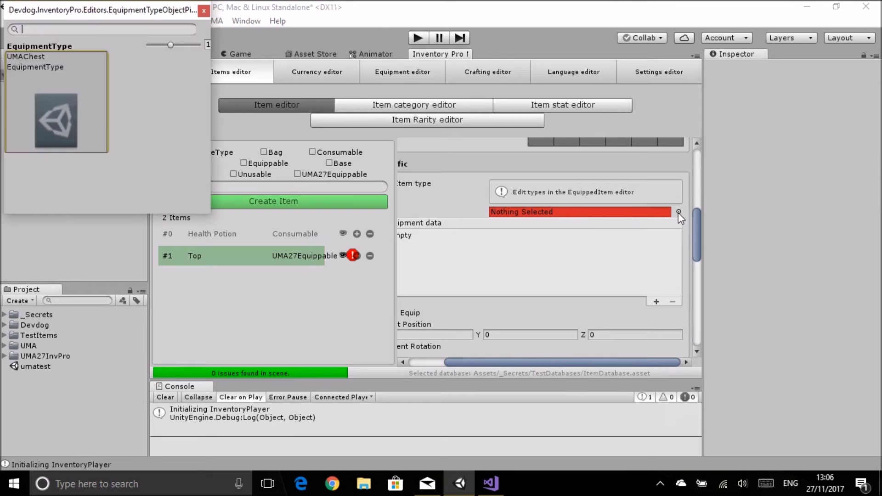
pyautogui.doubleClick(41, 104)
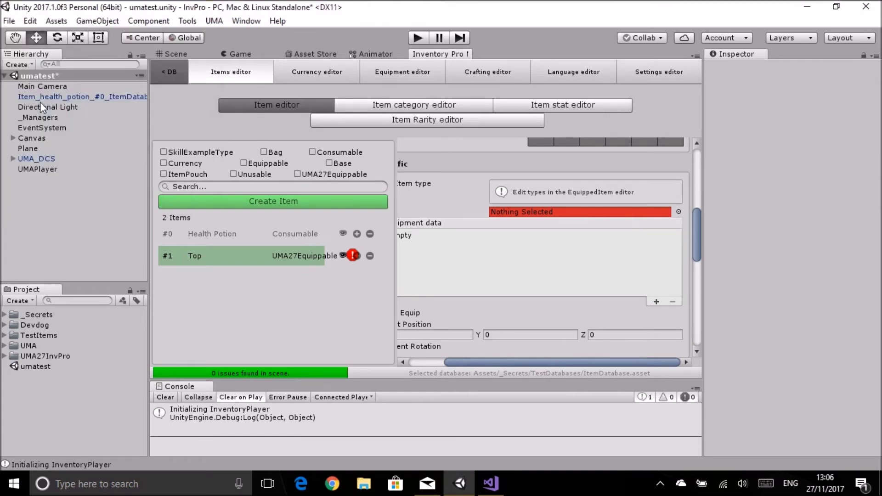
# Add an empty entry to the Top item's UMA Equipment data list
pyautogui.moveTo(561, 368); pyautogui.dragTo(552, 371)
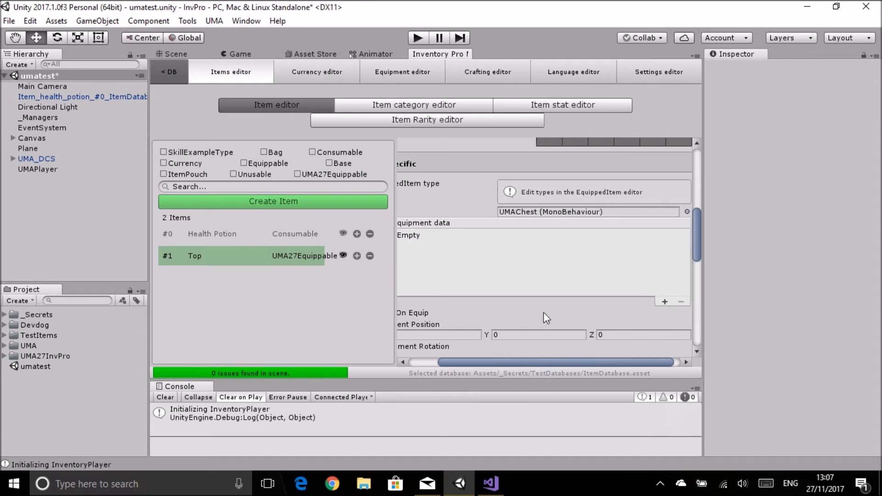
pyautogui.click(664, 301)
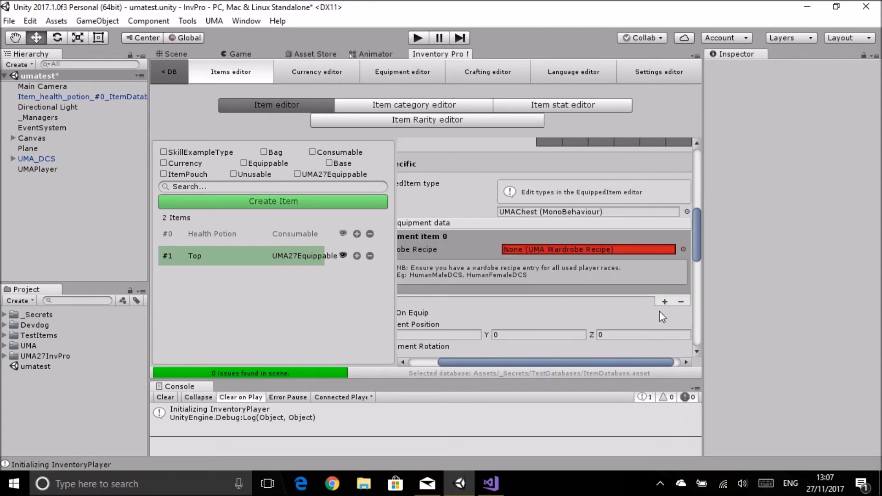
pyautogui.moveTo(571, 366); pyautogui.dragTo(550, 366)
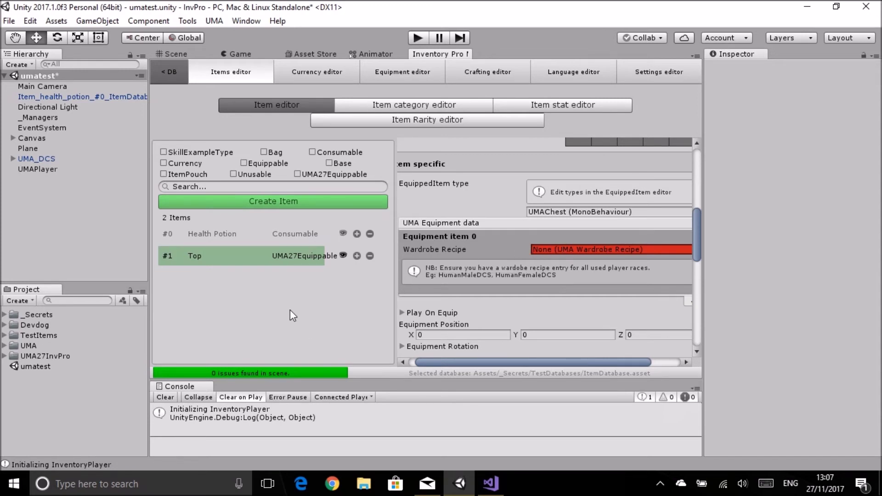
# Assign the MaleShirt1 recipe from the HumanMale WardrobeRecipes folder in UMA_Examples as the Wardrobe Recipe of Equipment item 0
pyautogui.click(4, 346)
pyautogui.scroll(-1, 26, 362)
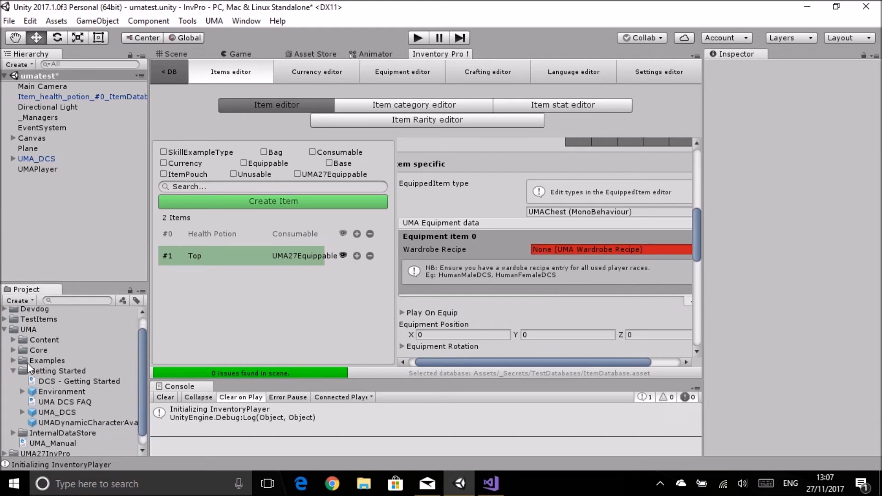
pyautogui.click(12, 371)
pyautogui.click(12, 356)
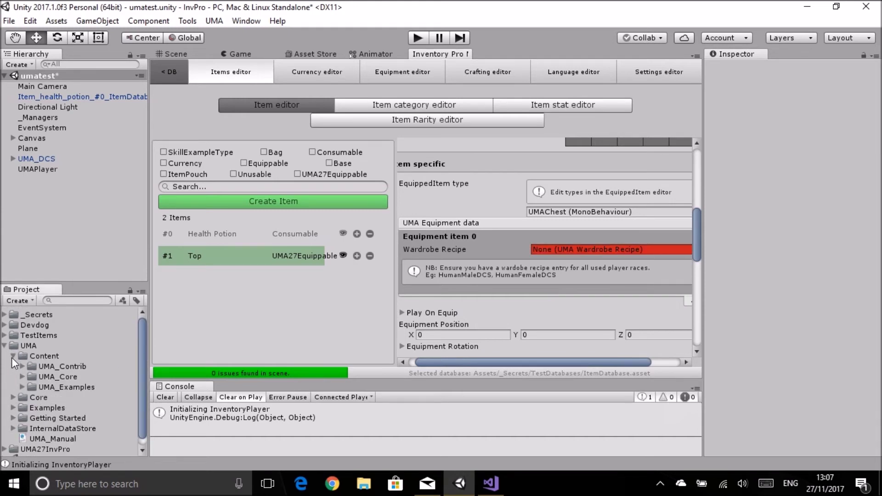
pyautogui.click(22, 388)
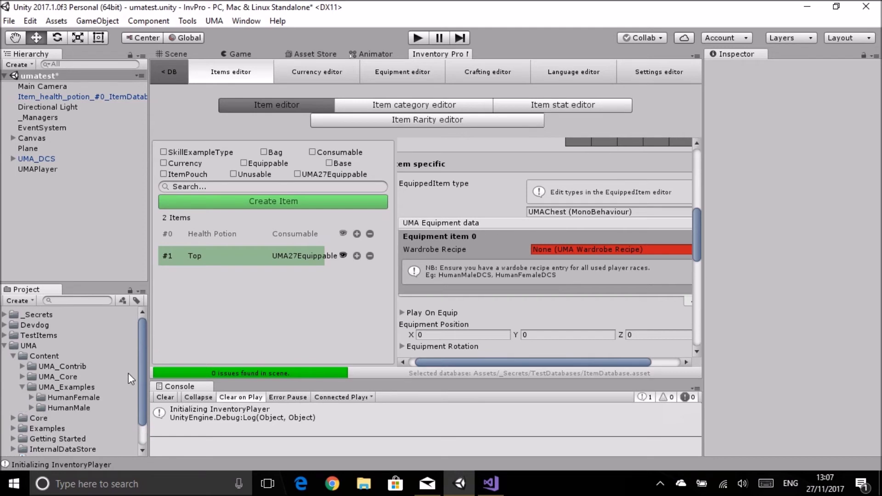
pyautogui.moveTo(141, 370); pyautogui.dragTo(143, 401)
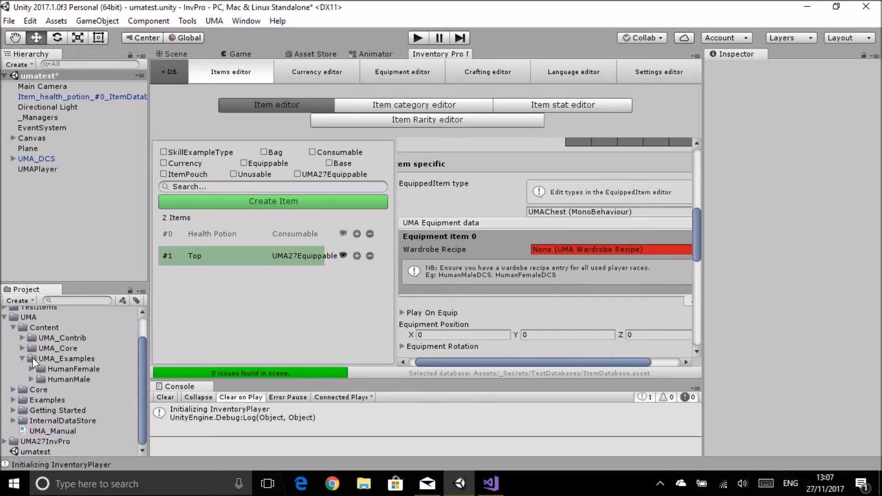
pyautogui.click(32, 379)
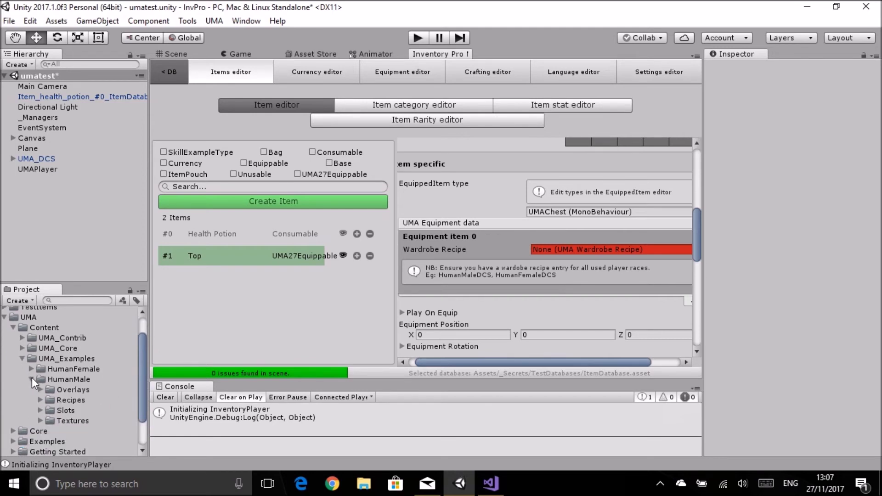
pyautogui.click(40, 400)
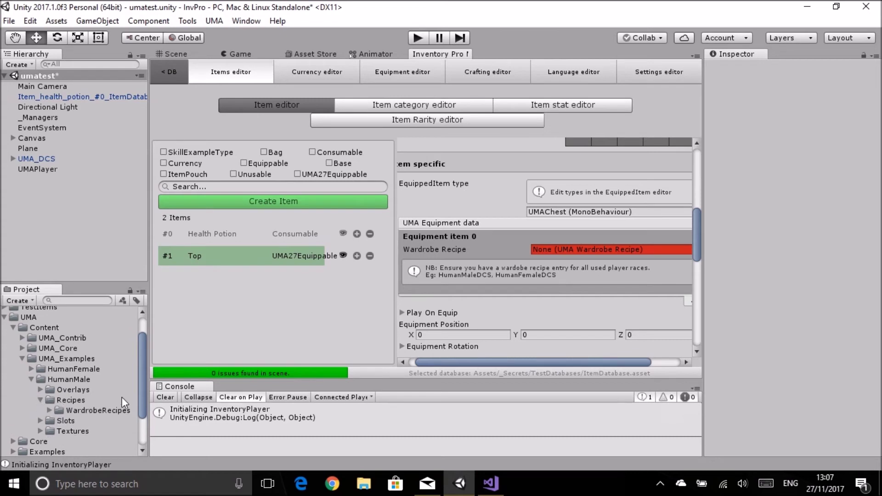
pyautogui.click(49, 411)
pyautogui.moveTo(140, 362); pyautogui.dragTo(140, 417)
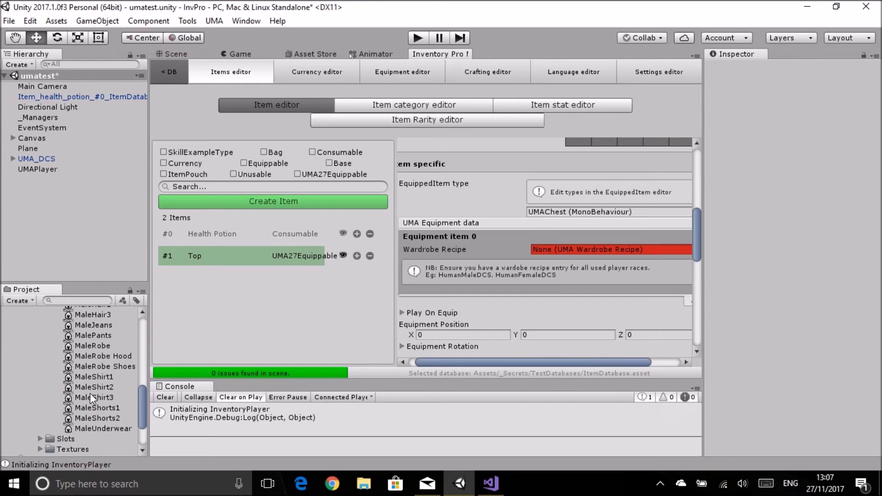
pyautogui.moveTo(86, 378); pyautogui.dragTo(566, 226)
# Add a second entry, Equipment item 1, to the Top item's UMA Equipment data list
pyautogui.moveTo(541, 362); pyautogui.dragTo(562, 362)
pyautogui.click(667, 280)
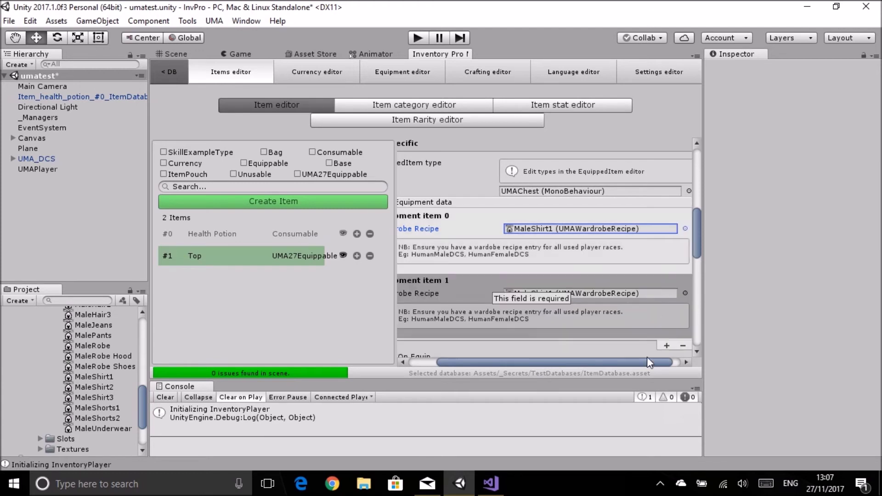
# Assign the FemaleShirt1 recipe from the HumanFemale WardrobeRecipes folder in UMA_Examples as the Wardrobe Recipe of Equipment item 1
pyautogui.moveTo(619, 363); pyautogui.dragTo(571, 367)
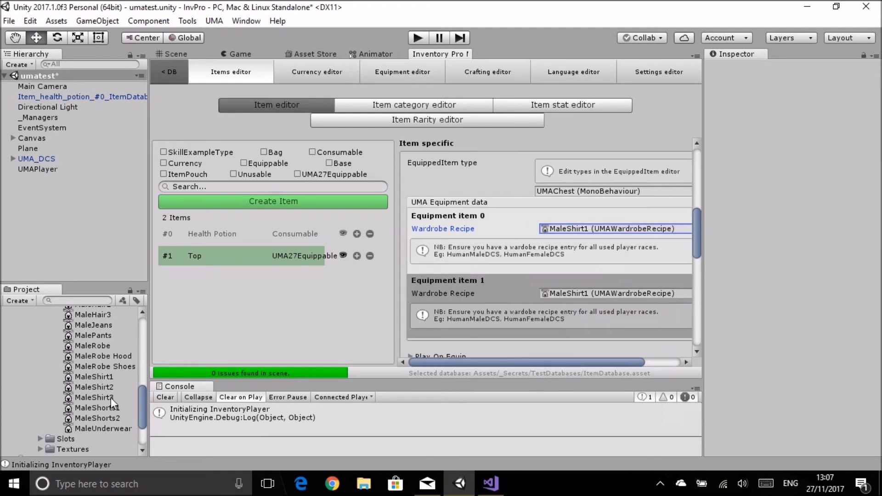
pyautogui.moveTo(142, 402); pyautogui.dragTo(146, 340)
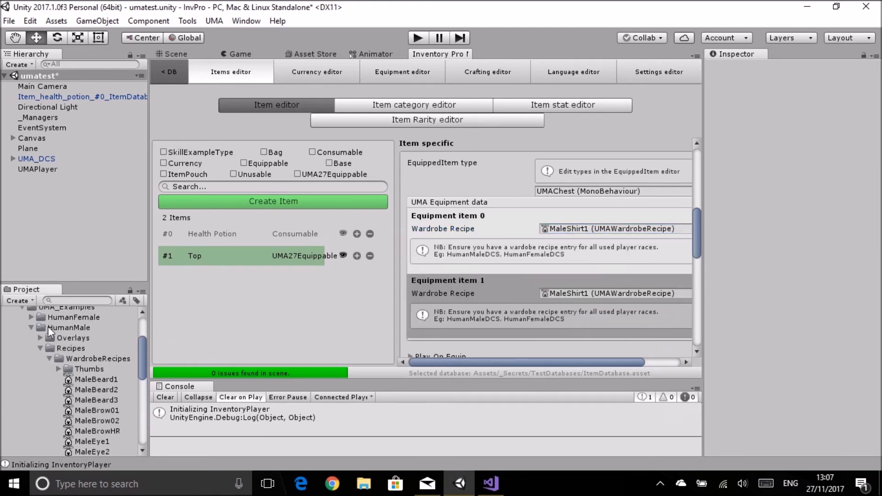
pyautogui.click(35, 325)
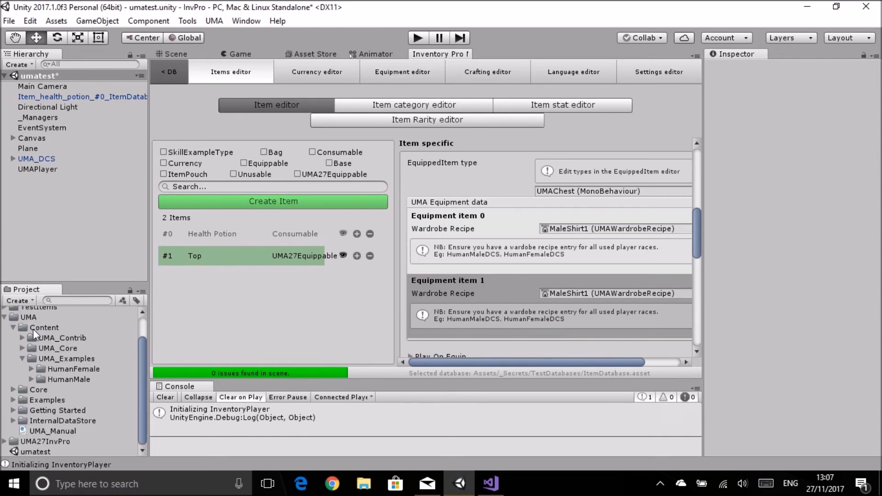
pyautogui.click(32, 369)
pyautogui.click(40, 389)
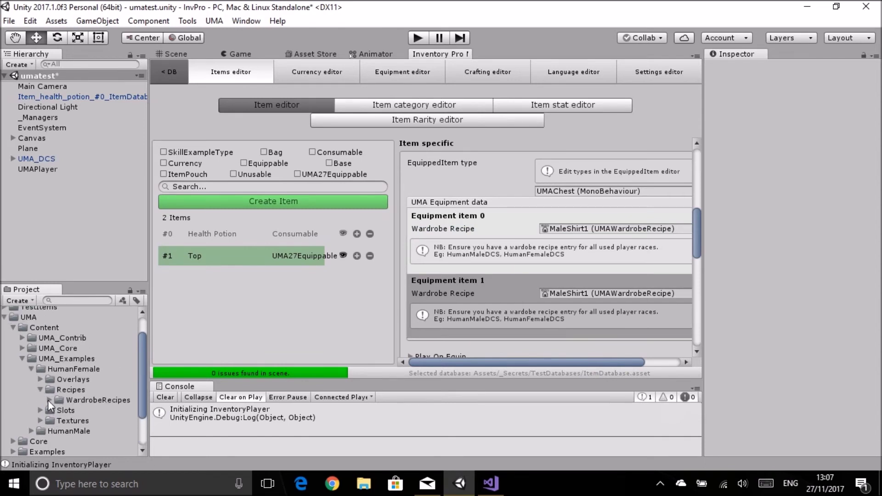
pyautogui.click(49, 400)
pyautogui.click(58, 411)
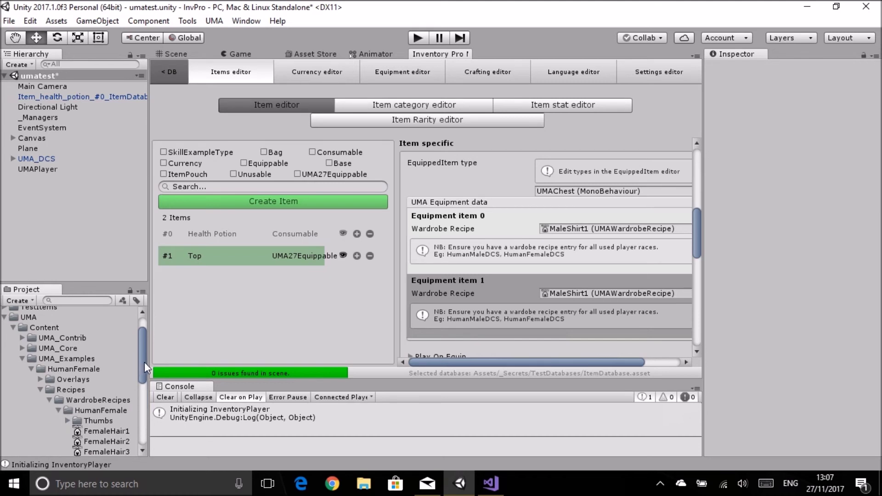
pyautogui.moveTo(144, 362); pyautogui.dragTo(142, 390)
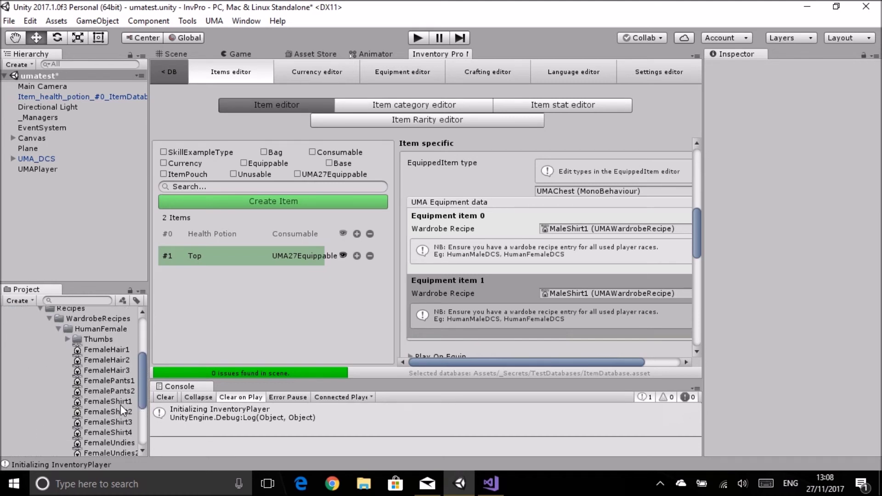
pyautogui.moveTo(522, 330); pyautogui.dragTo(588, 294)
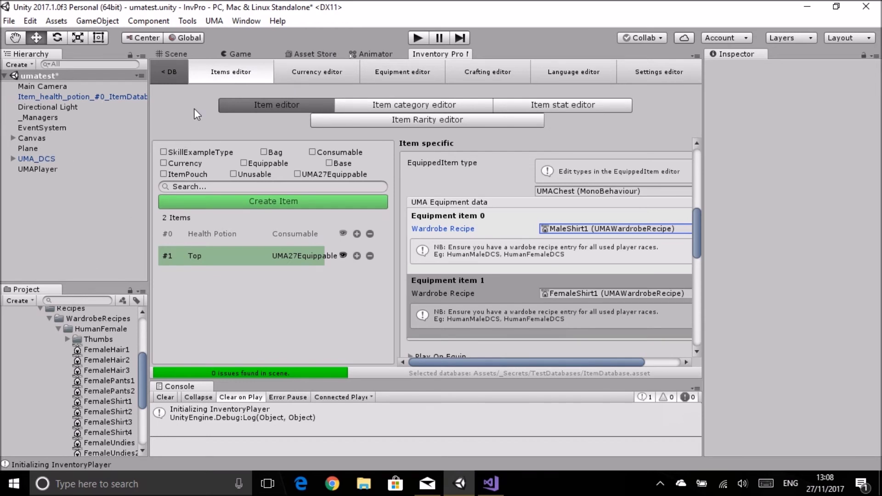
# Add a second Inventory Item filter to the Restrictions of the Canvas's CharacterWindow
pyautogui.click(179, 54)
pyautogui.click(13, 137)
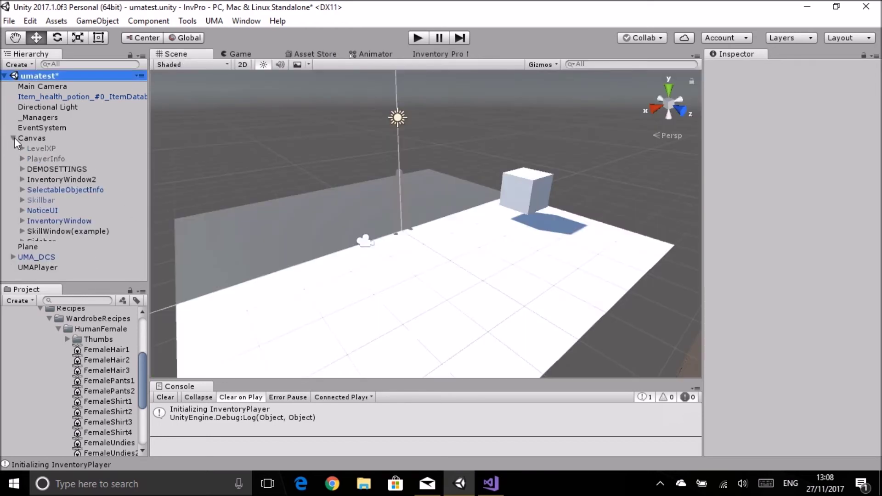
pyautogui.moveTo(142, 139); pyautogui.dragTo(140, 186)
pyautogui.click(59, 167)
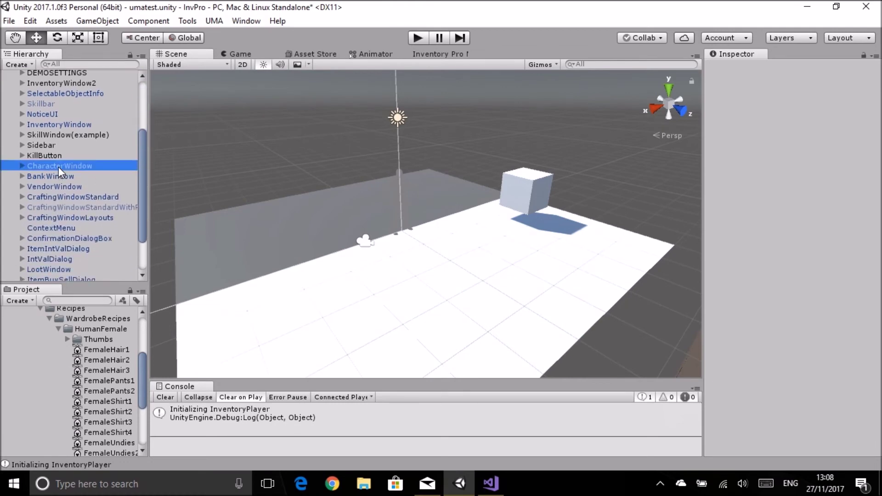
pyautogui.moveTo(703, 228); pyautogui.dragTo(601, 222)
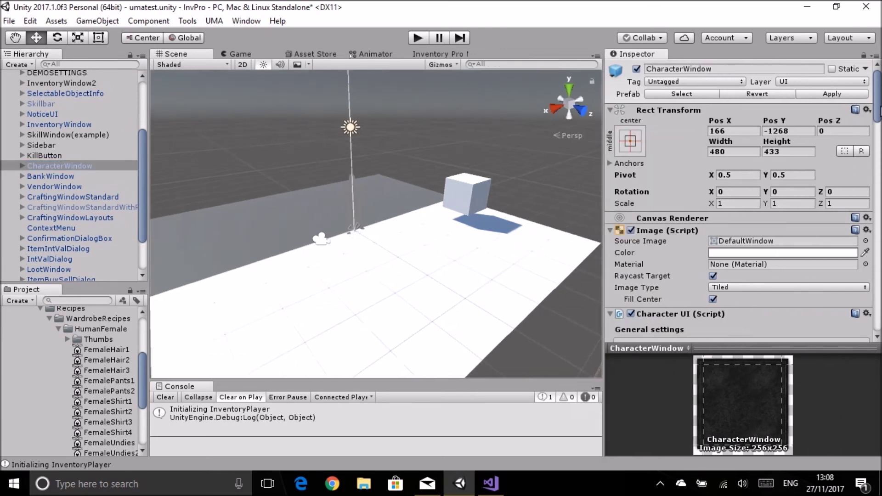
pyautogui.moveTo(877, 112); pyautogui.dragTo(857, 170)
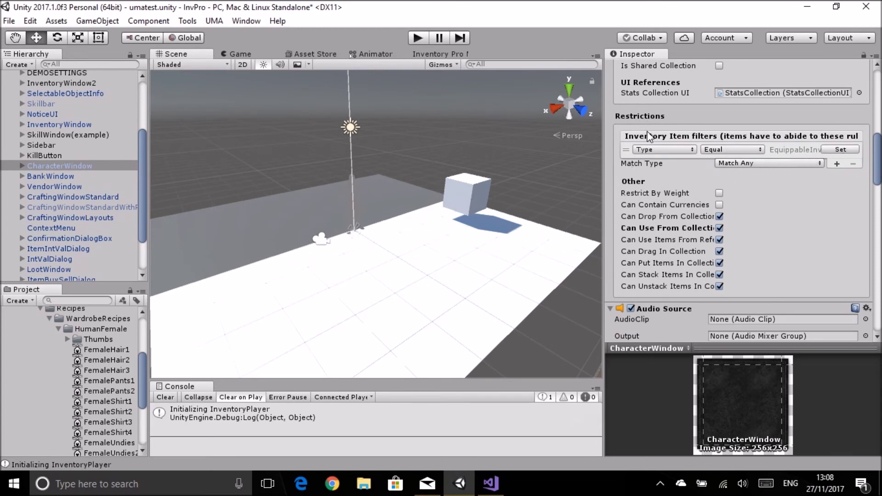
pyautogui.click(836, 163)
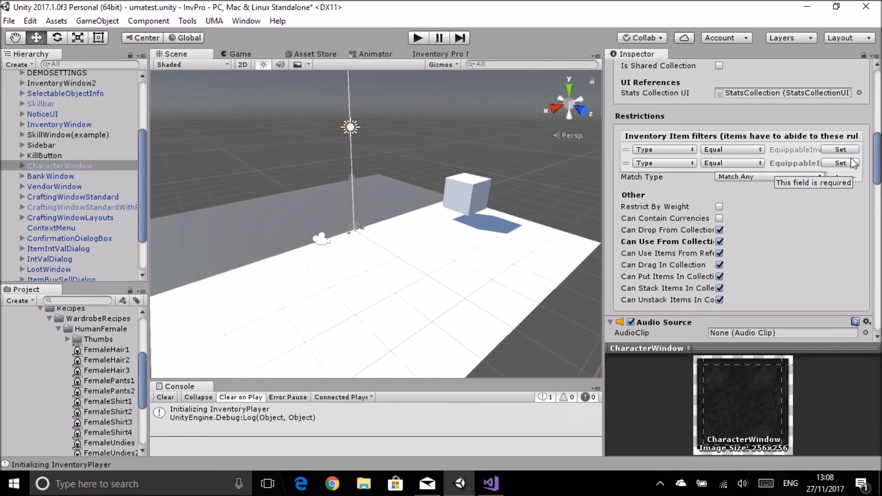
# Set the second filter's item type to UMA27EquippableInventoryItem
pyautogui.click(839, 163)
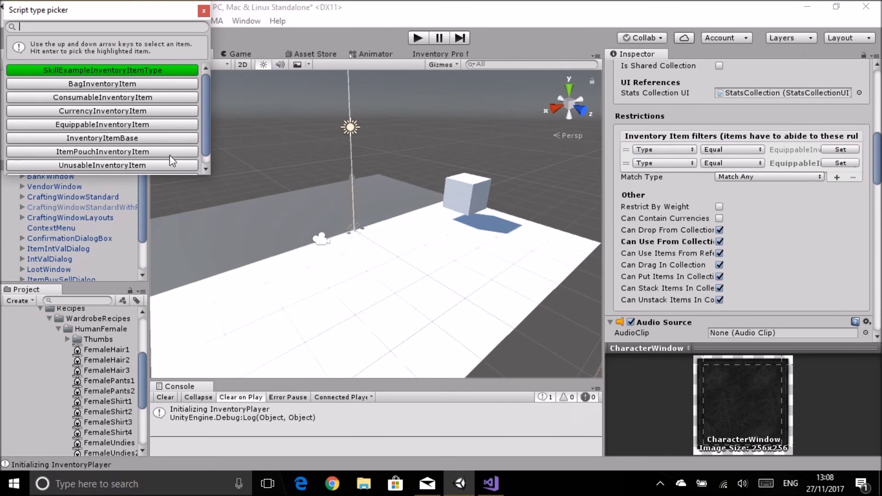
pyautogui.moveTo(170, 176); pyautogui.dragTo(171, 252)
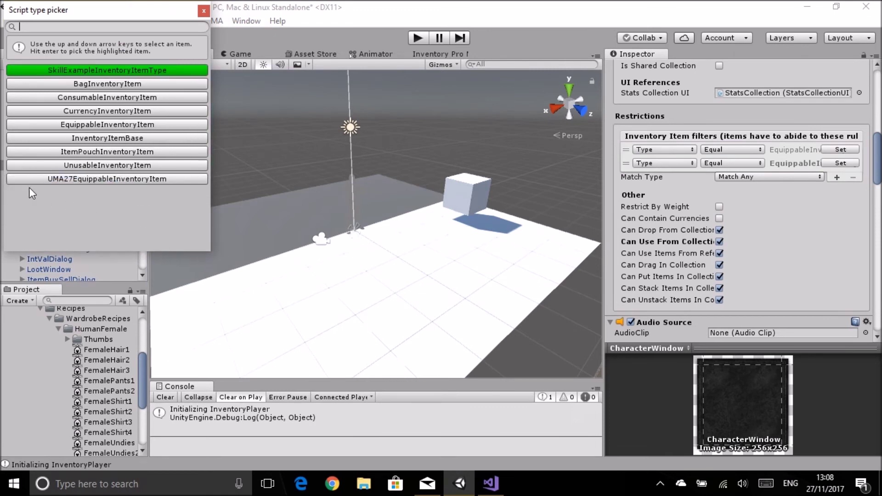
pyautogui.click(75, 178)
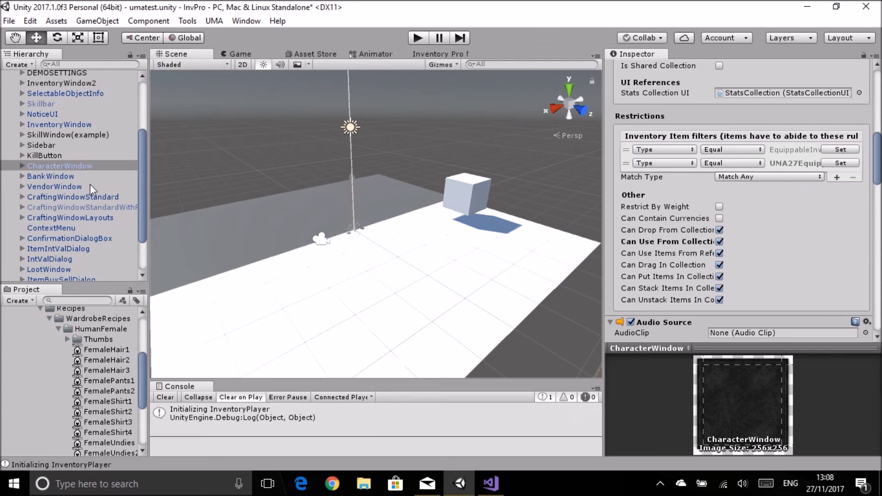
# Set Element 0 of the Equippable Slot on CharacterWindow's UI_Item_Torso to the UMAChest equipment type
pyautogui.moveTo(149, 166); pyautogui.dragTo(169, 165)
pyautogui.click(22, 165)
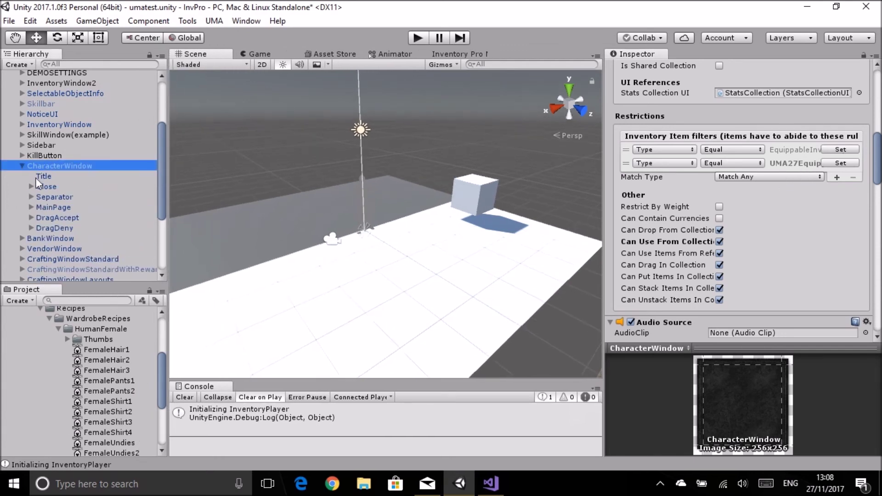
pyautogui.click(31, 208)
pyautogui.click(41, 228)
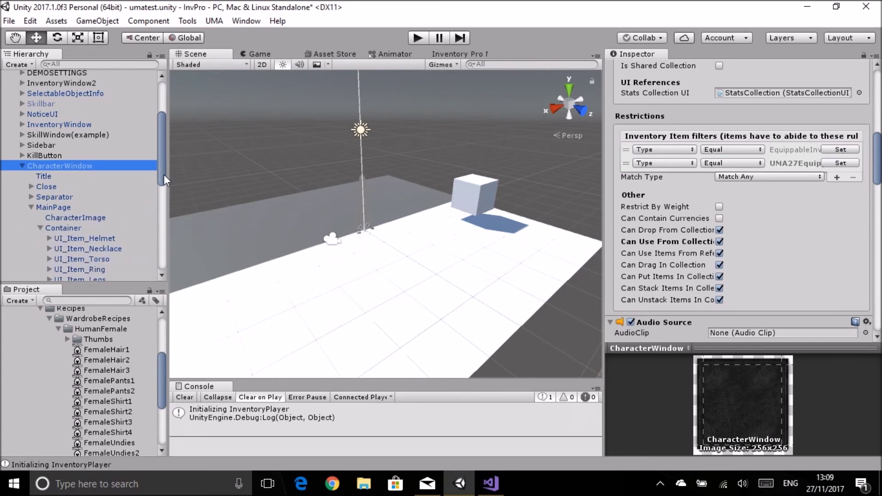
pyautogui.moveTo(163, 175); pyautogui.dragTo(161, 196)
pyautogui.click(65, 187)
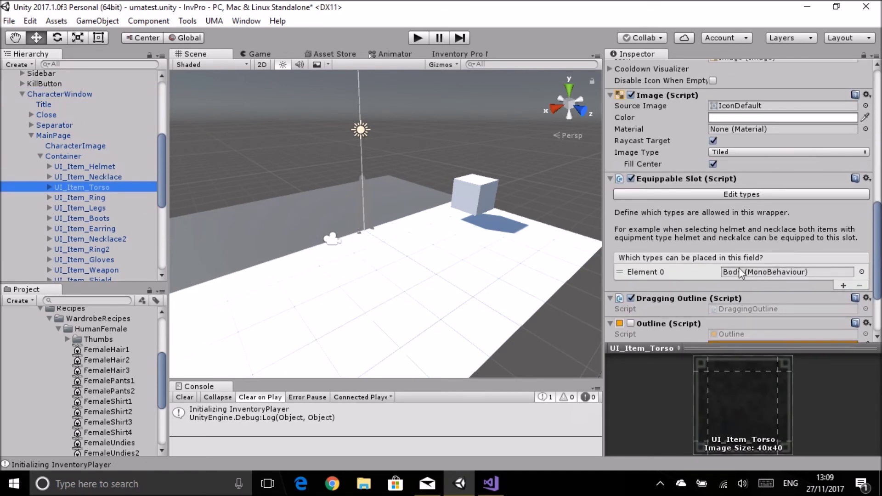
pyautogui.click(861, 272)
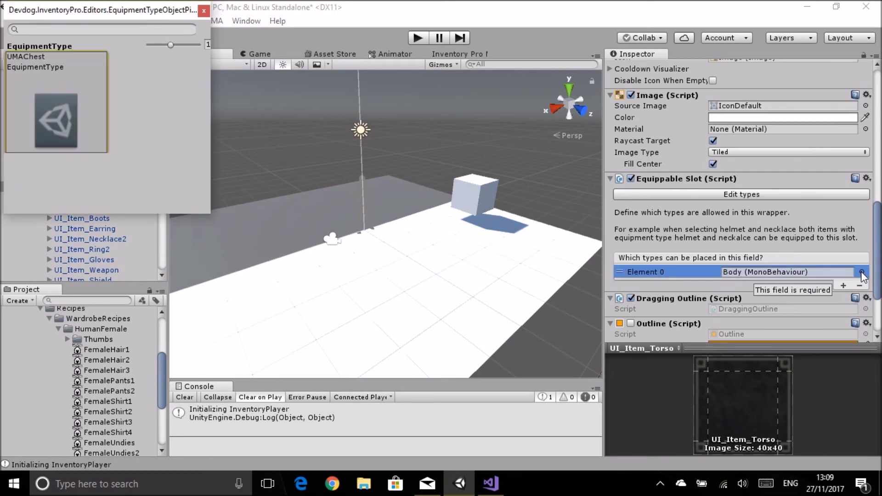
pyautogui.doubleClick(30, 87)
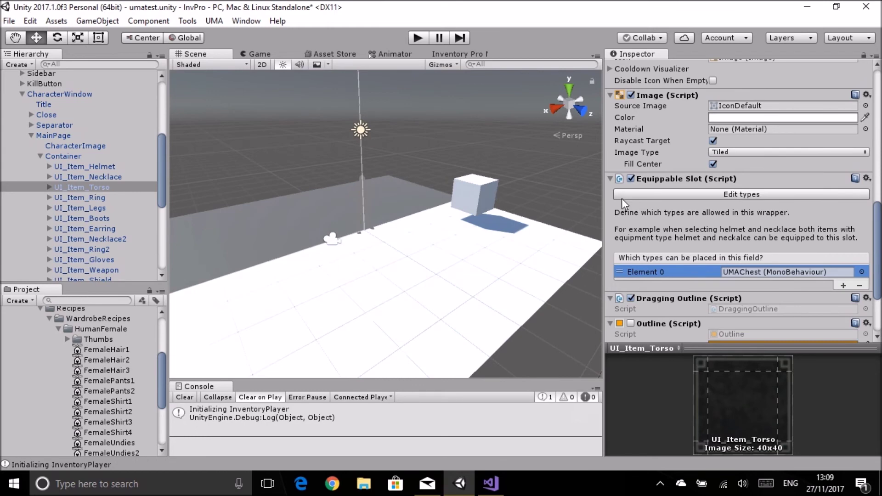
pyautogui.moveTo(603, 204); pyautogui.dragTo(703, 204)
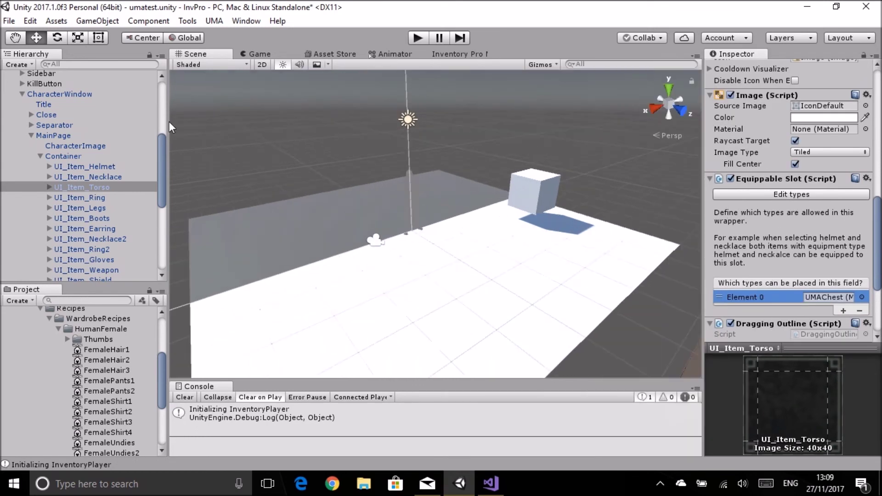
# Place the Item_top_#1 prefab from the _Secrets TestItems Items folder into the scene beside the existing cube and raise it above the plane
pyautogui.click(417, 38)
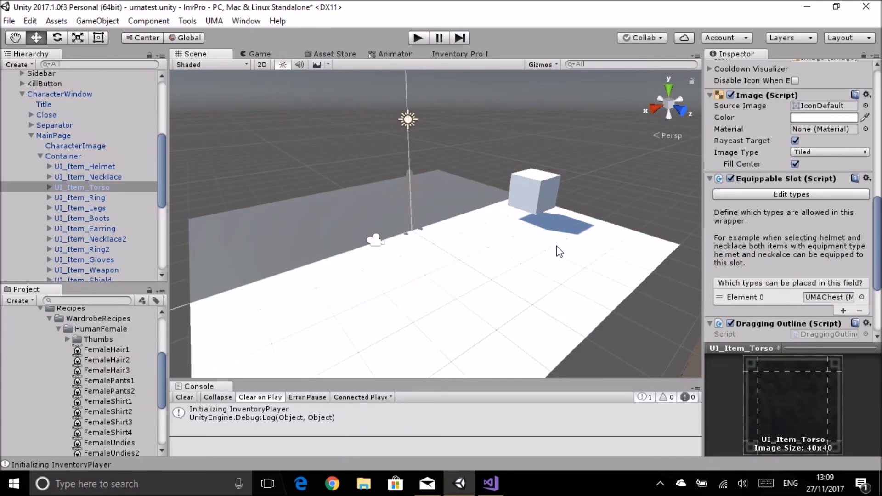
pyautogui.moveTo(159, 374); pyautogui.dragTo(161, 335)
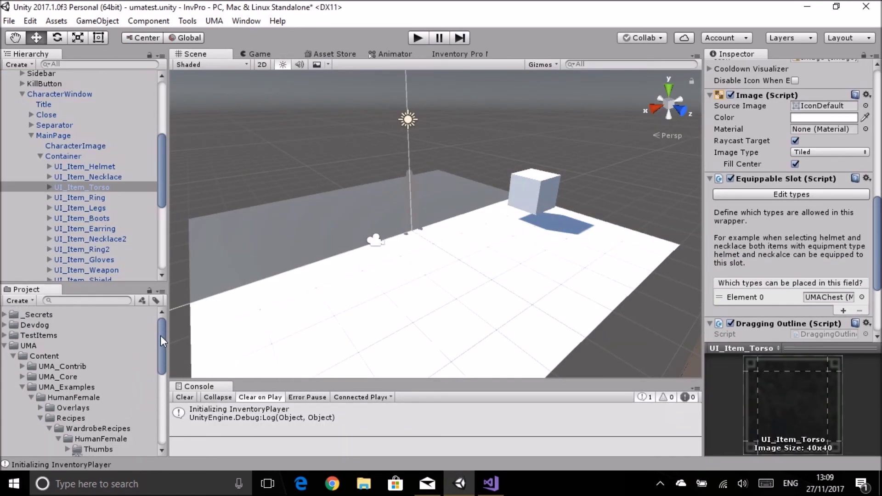
pyautogui.click(4, 346)
pyautogui.click(5, 314)
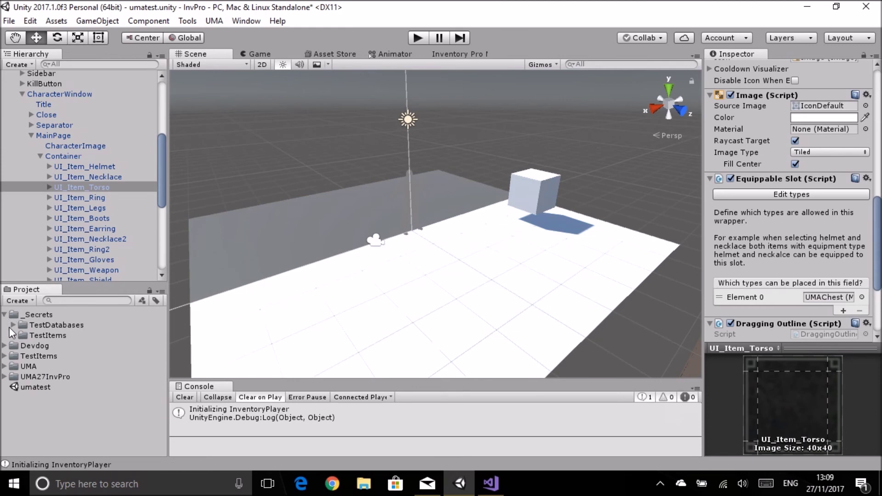
pyautogui.click(13, 335)
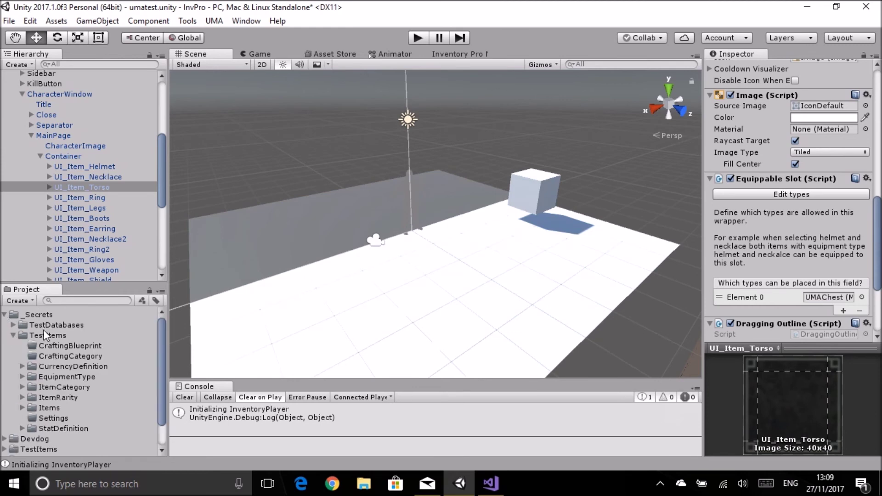
pyautogui.click(22, 408)
pyautogui.moveTo(60, 428); pyautogui.dragTo(508, 212)
pyautogui.moveTo(510, 168); pyautogui.dragTo(423, 129)
# Run the scene, pick up the Top item's cube and view it in the Inventory window
pyautogui.click(416, 38)
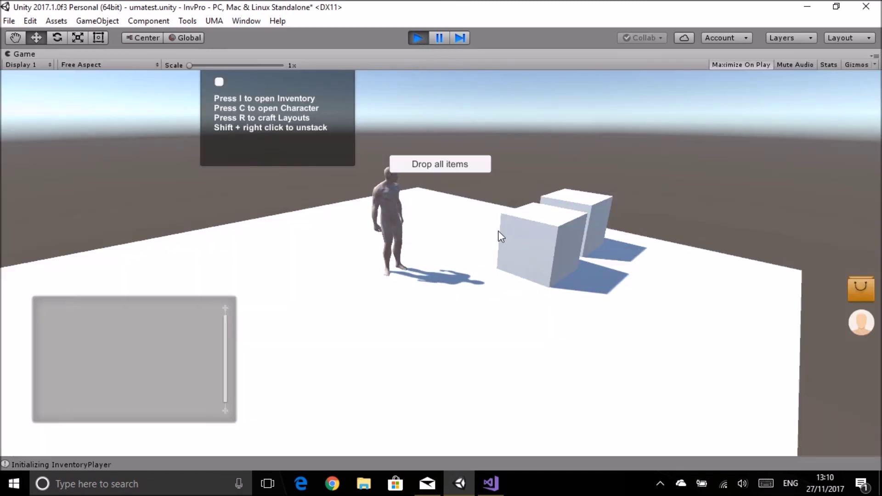
pyautogui.click(528, 228)
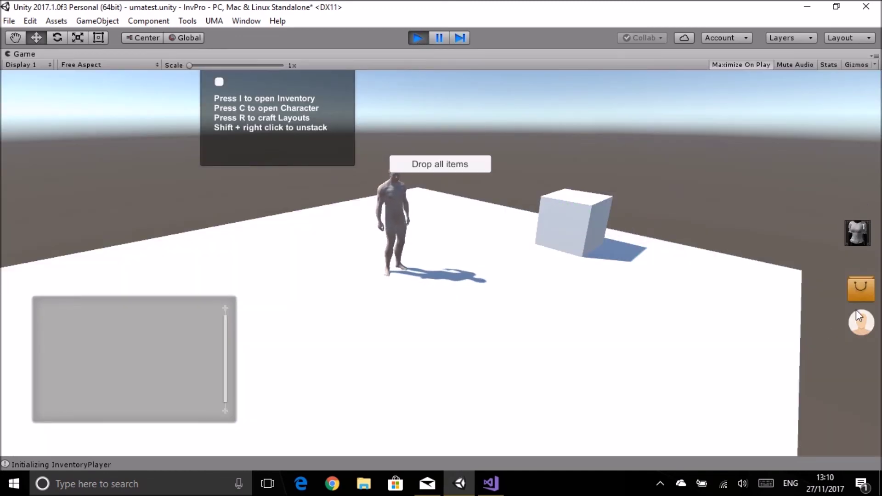
pyautogui.click(856, 286)
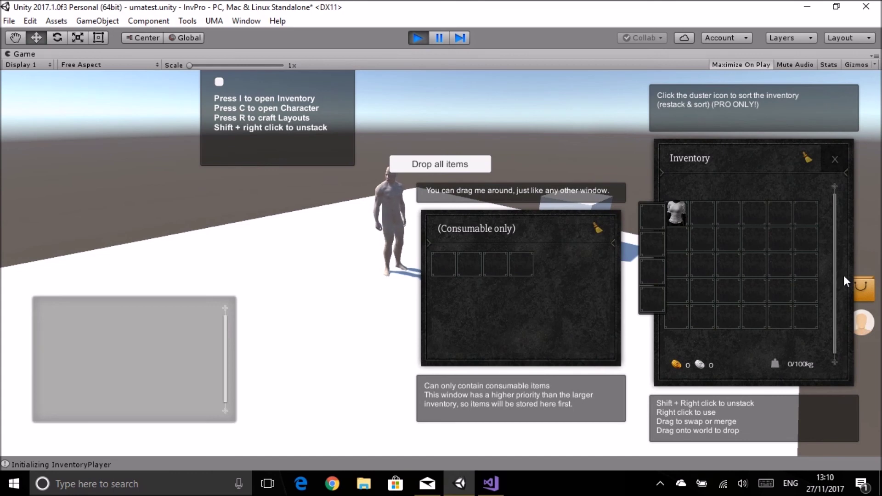
# Open the Character window, move it clear of the avatar, and equip the Top from the inventory
pyautogui.click(863, 323)
pyautogui.moveTo(414, 135); pyautogui.dragTo(147, 103)
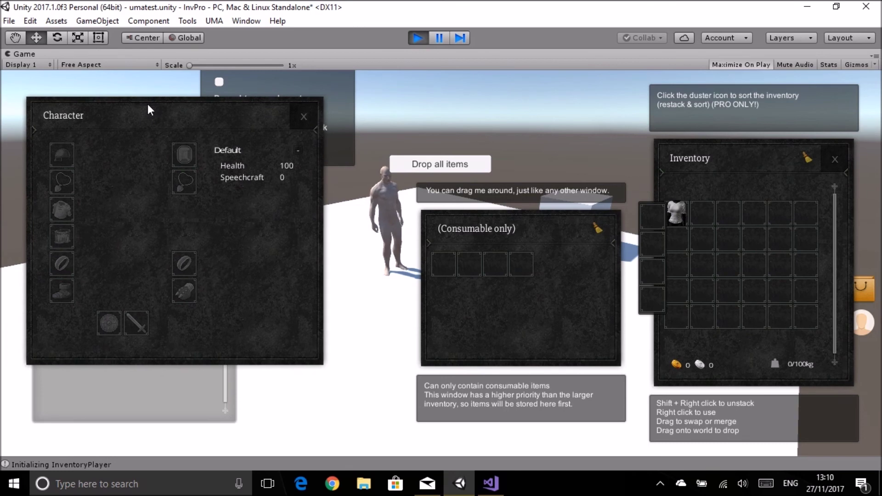
pyautogui.rightClick(679, 213)
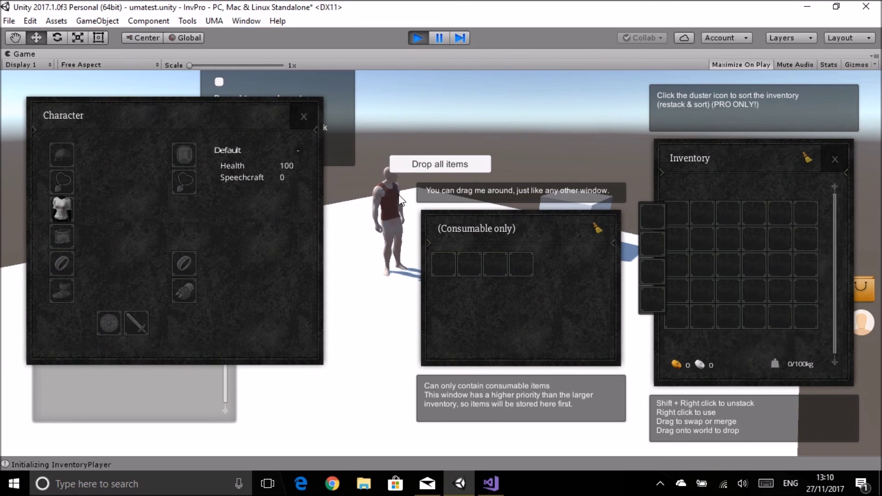
# Unequip the Top from the character's torso slot and stop the running scene
pyautogui.rightClick(60, 206)
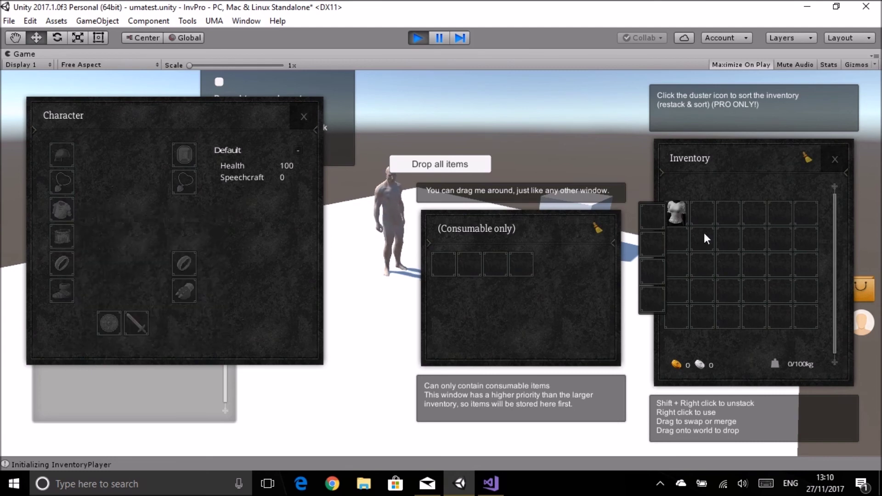
pyautogui.moveTo(692, 214)
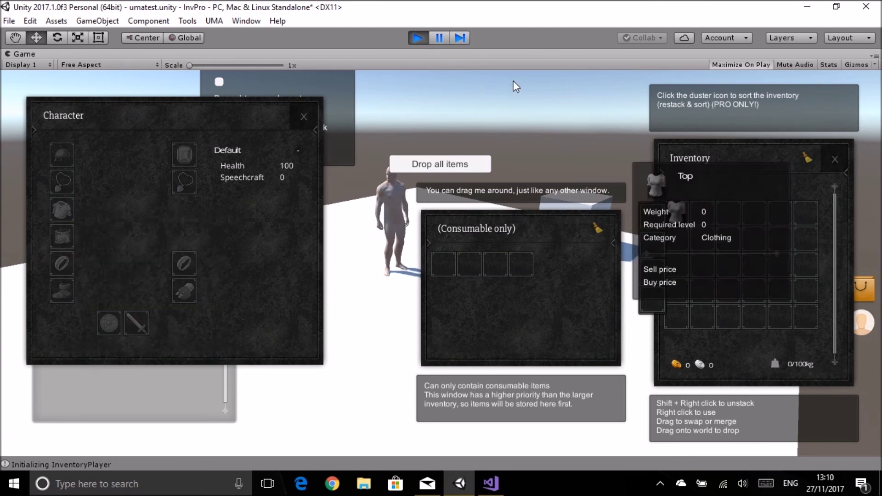
pyautogui.click(416, 39)
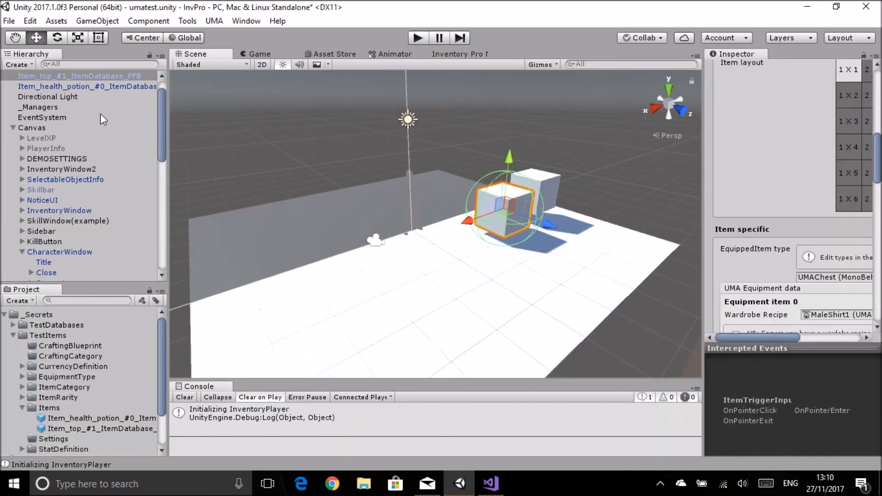
# Set the active race of UMAPlayer's Dynamic Character Avatar to HumanFemaleDCS
pyautogui.click(13, 127)
pyautogui.click(31, 180)
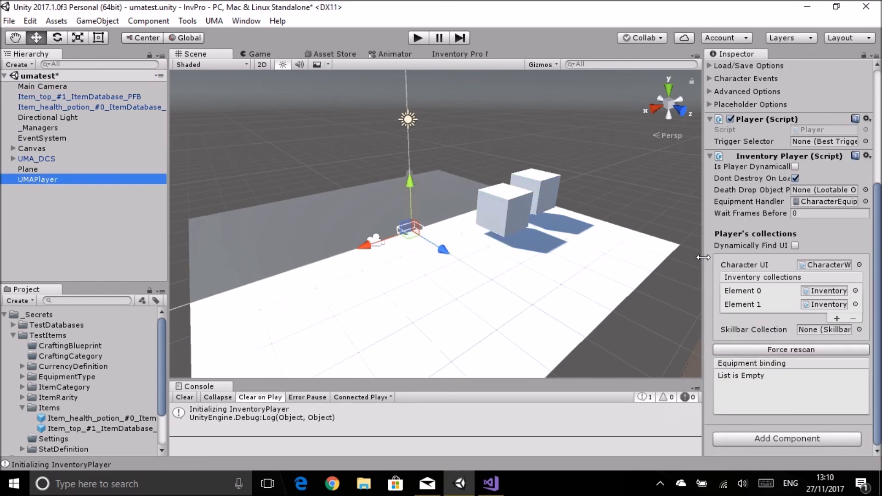
pyautogui.scroll(5, 735, 234)
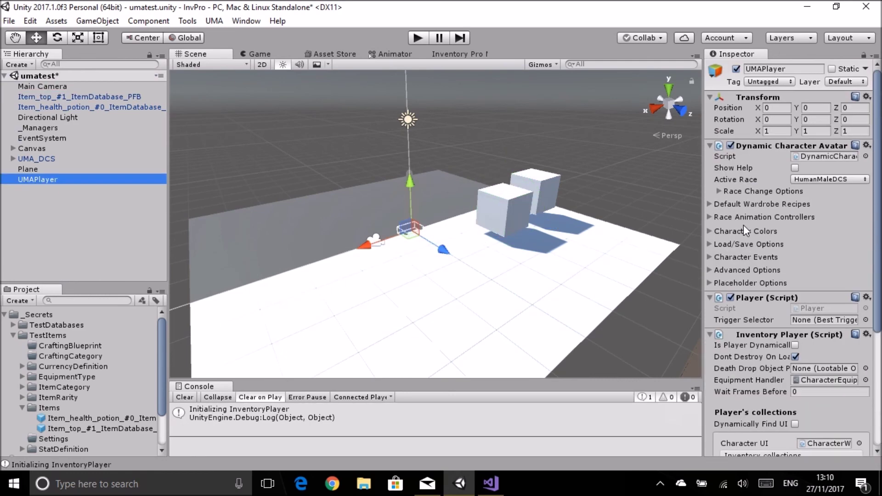
pyautogui.click(817, 179)
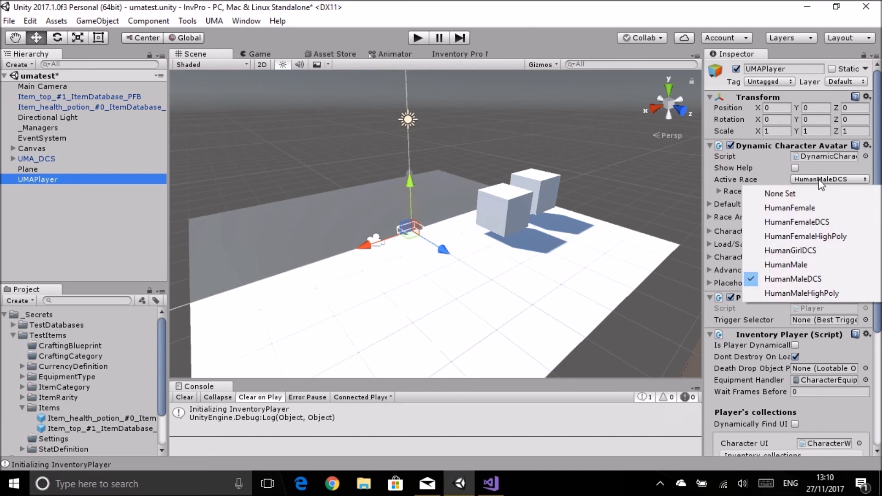
pyautogui.click(819, 223)
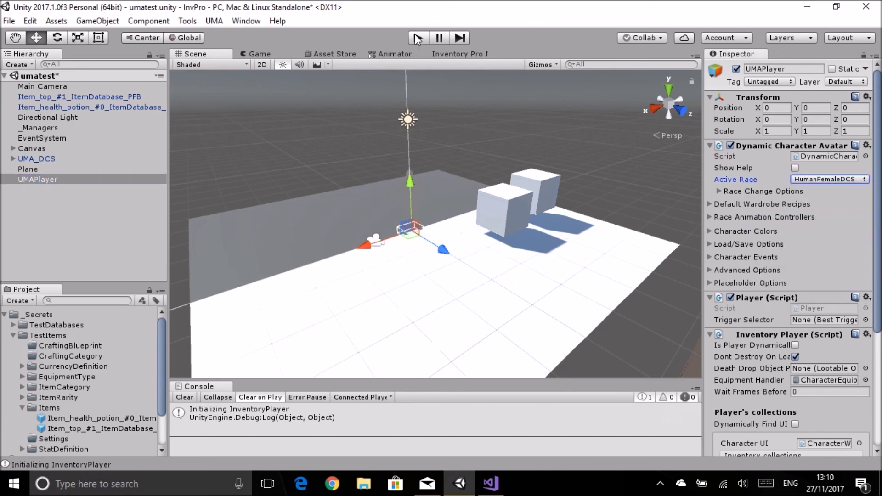
# Run the scene, pick up the Top's cube, and open the Inventory and Character windows with the latter clear of the avatar
pyautogui.click(415, 37)
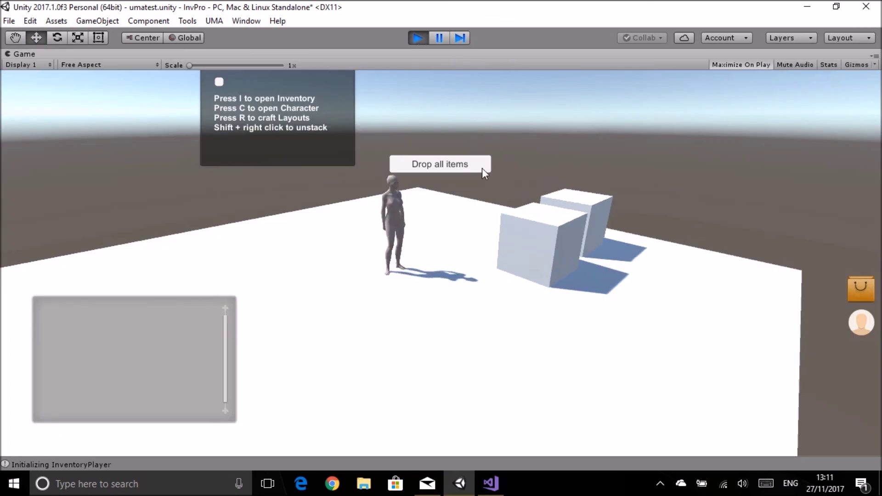
pyautogui.moveTo(526, 243)
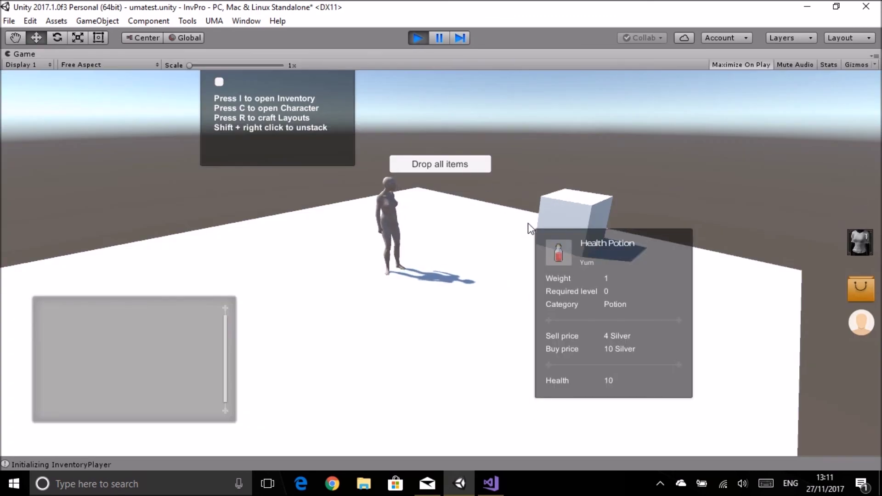
pyautogui.press('i')
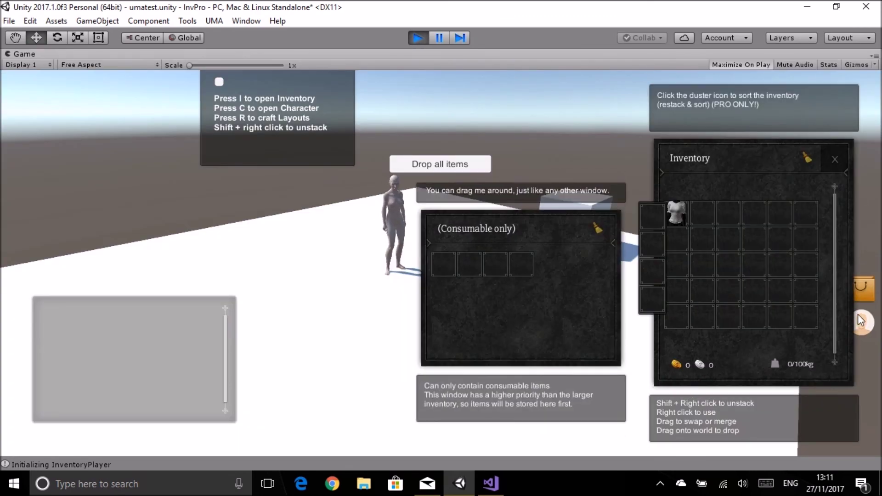
pyautogui.click(865, 325)
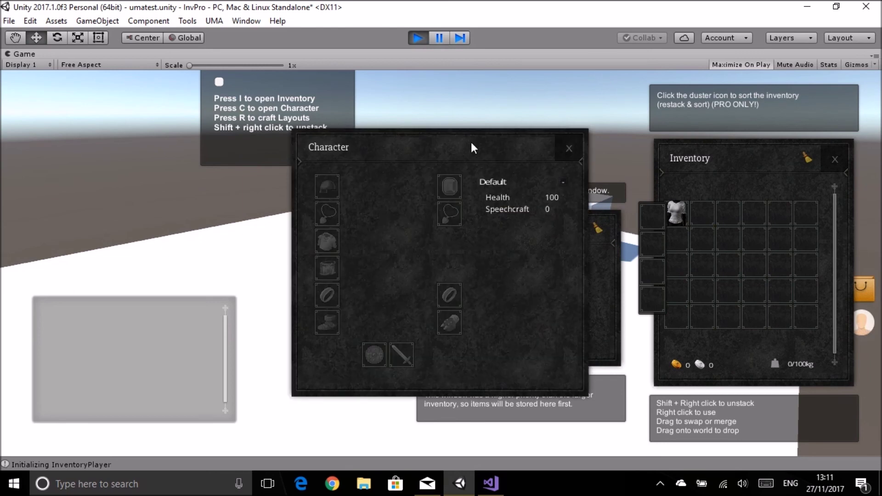
pyautogui.moveTo(472, 147); pyautogui.dragTo(187, 107)
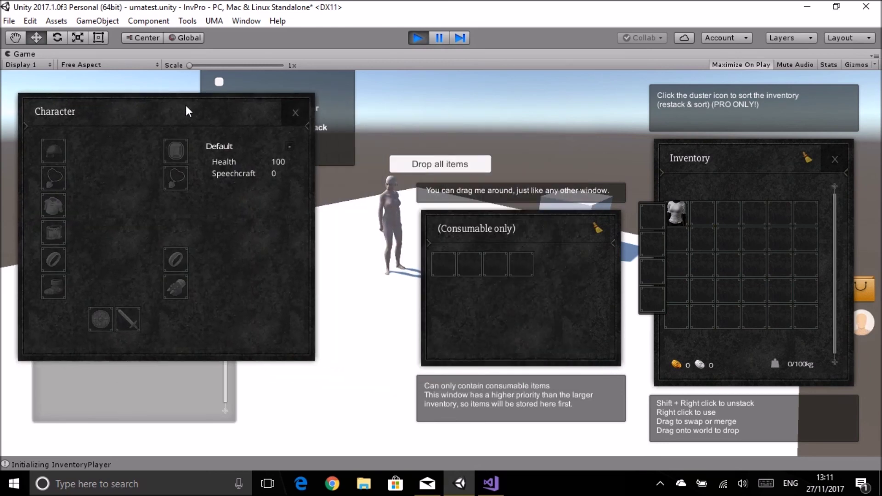
# Test the Top on the female avatar by equipping it from the inventory, unequipping it from the torso slot and re-equipping it
pyautogui.rightClick(680, 216)
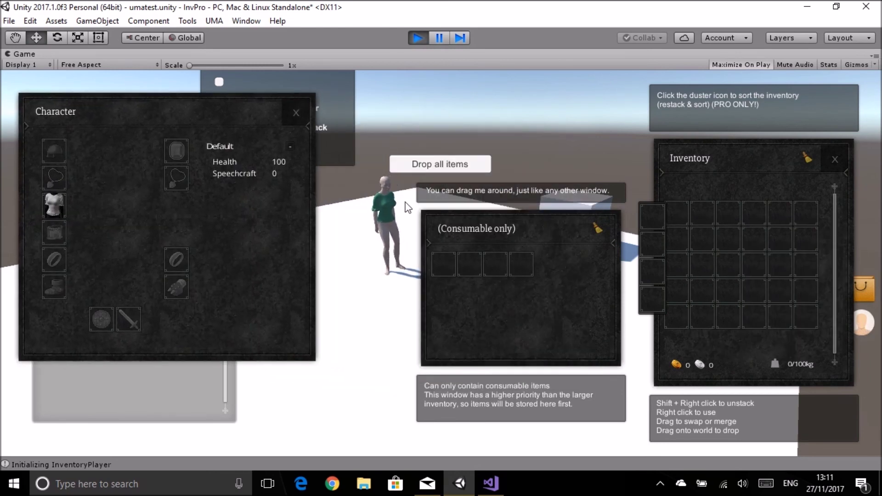
pyautogui.rightClick(53, 202)
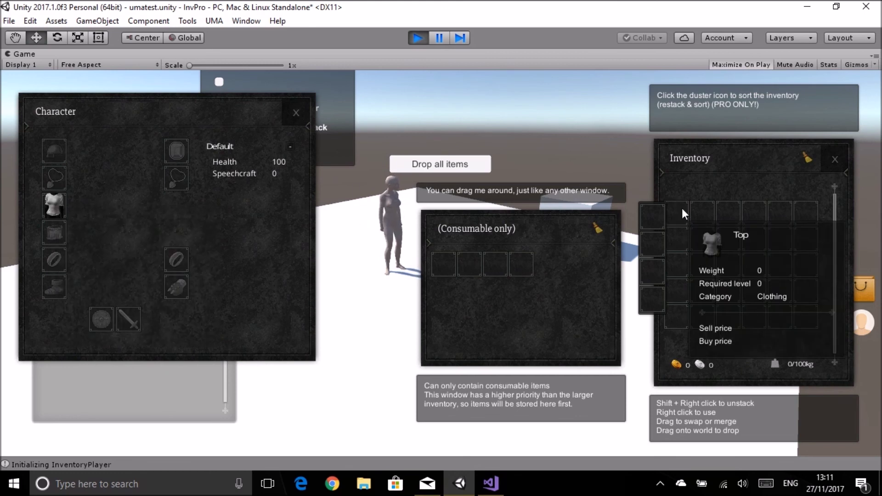
pyautogui.rightClick(681, 213)
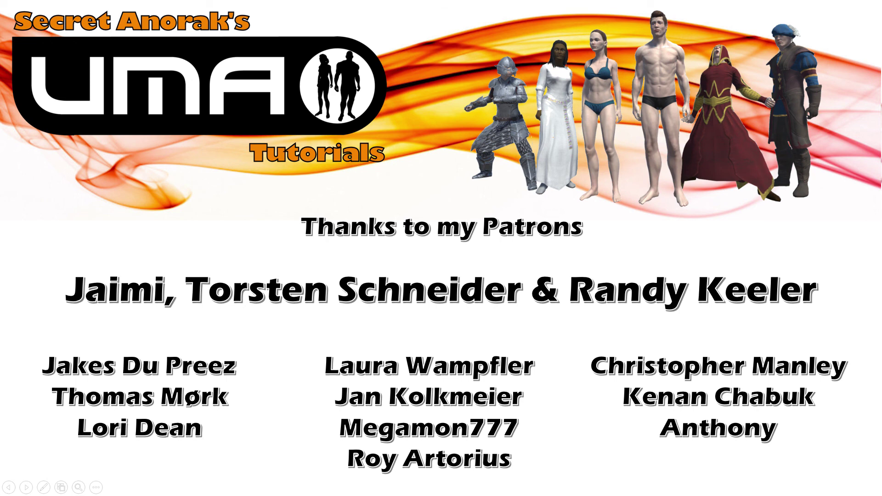
pyautogui.press('Right')
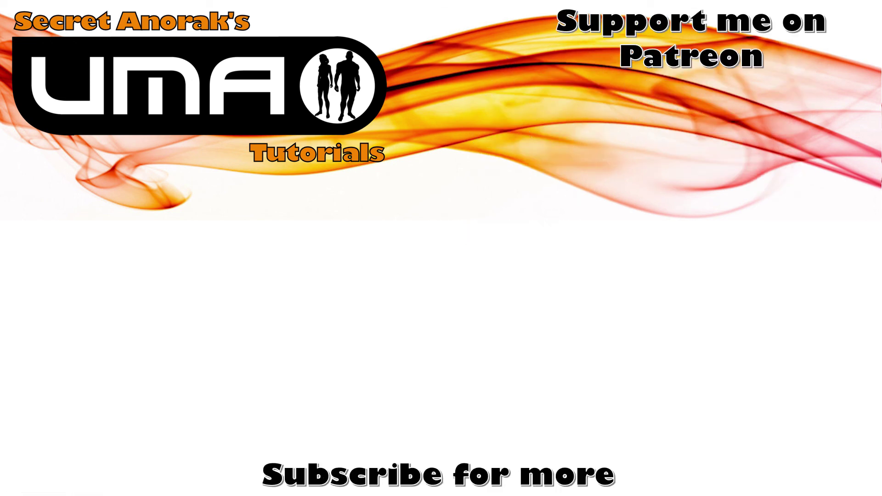